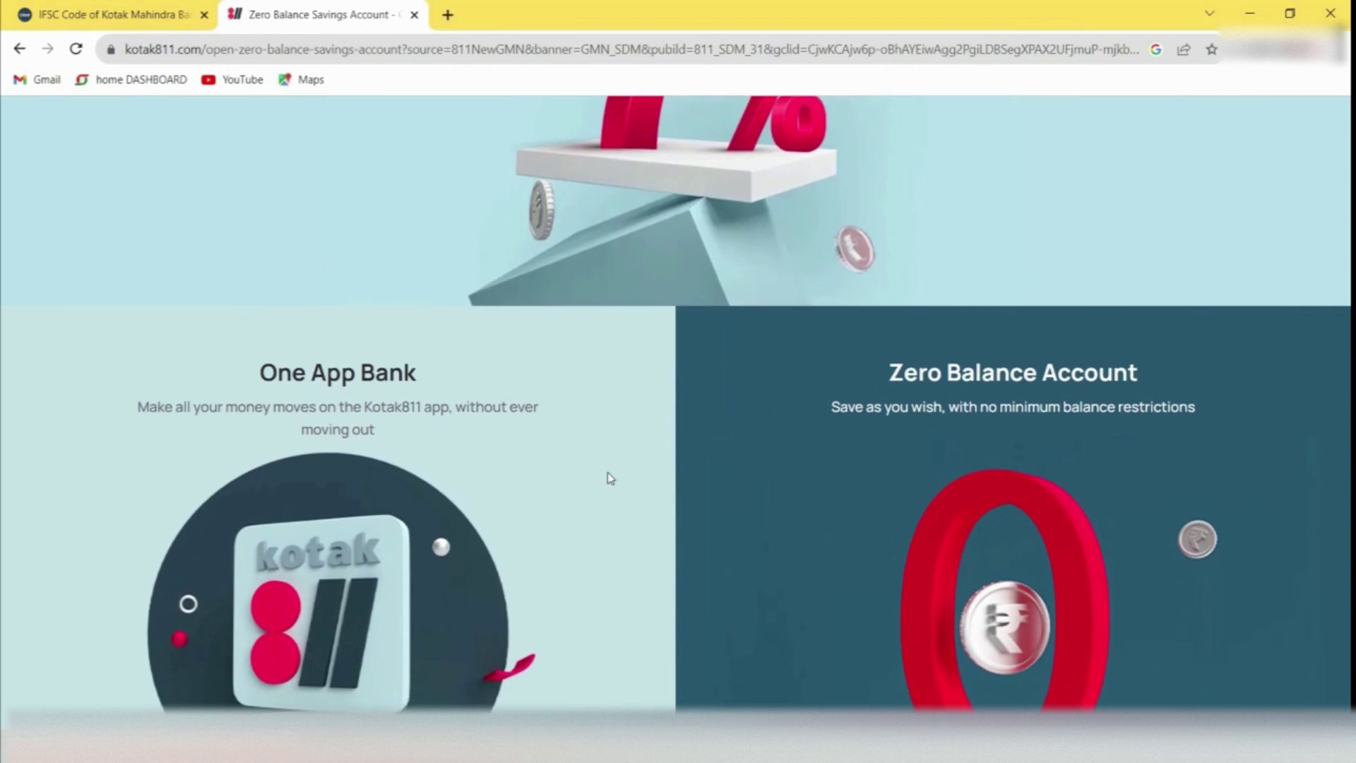
Scroll through the features and Top 10 Benefits, then return to the Open Zero Balance form
{"action": "scroll", "coordinate": [610, 478], "scroll_direction": "down", "scroll_amount": 1}
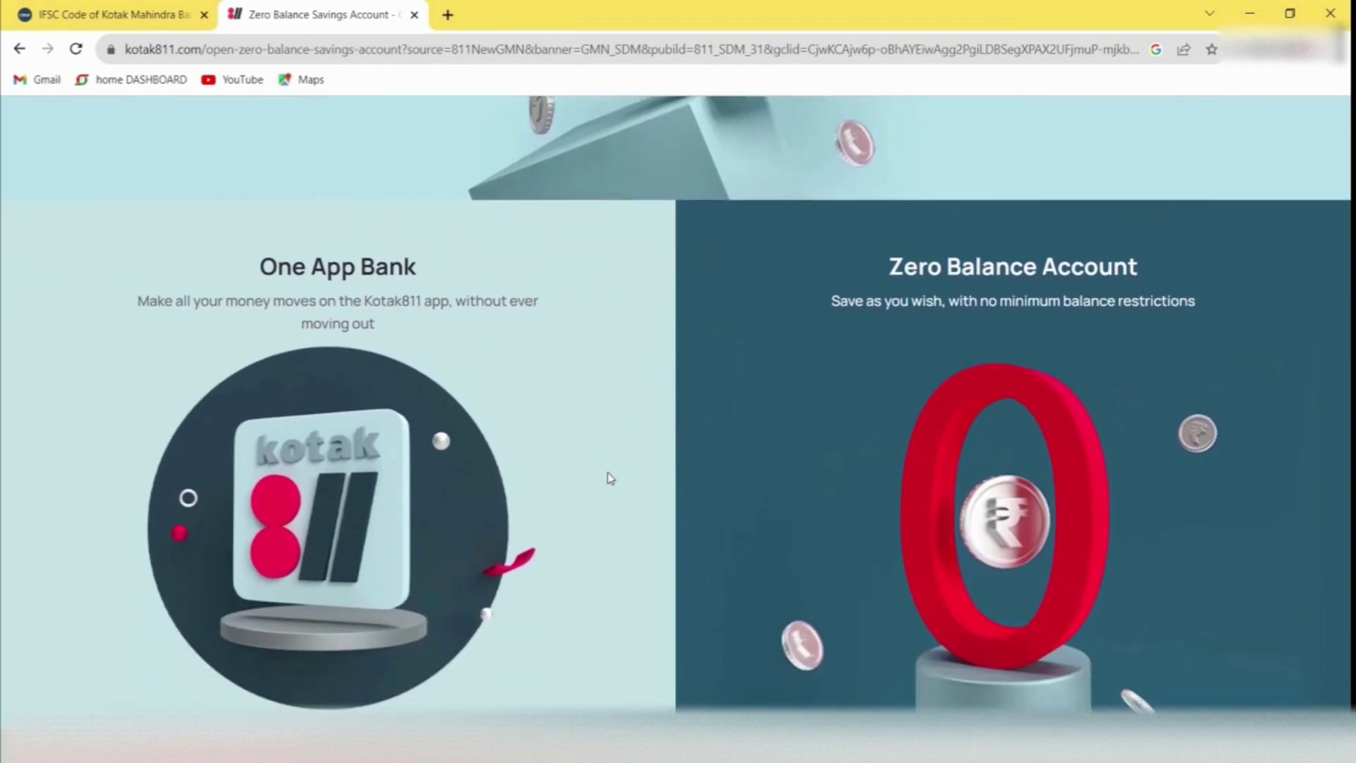
{"action": "scroll", "coordinate": [610, 478], "scroll_direction": "down", "scroll_amount": 3}
{"action": "scroll", "coordinate": [610, 478], "scroll_direction": "down", "scroll_amount": 8}
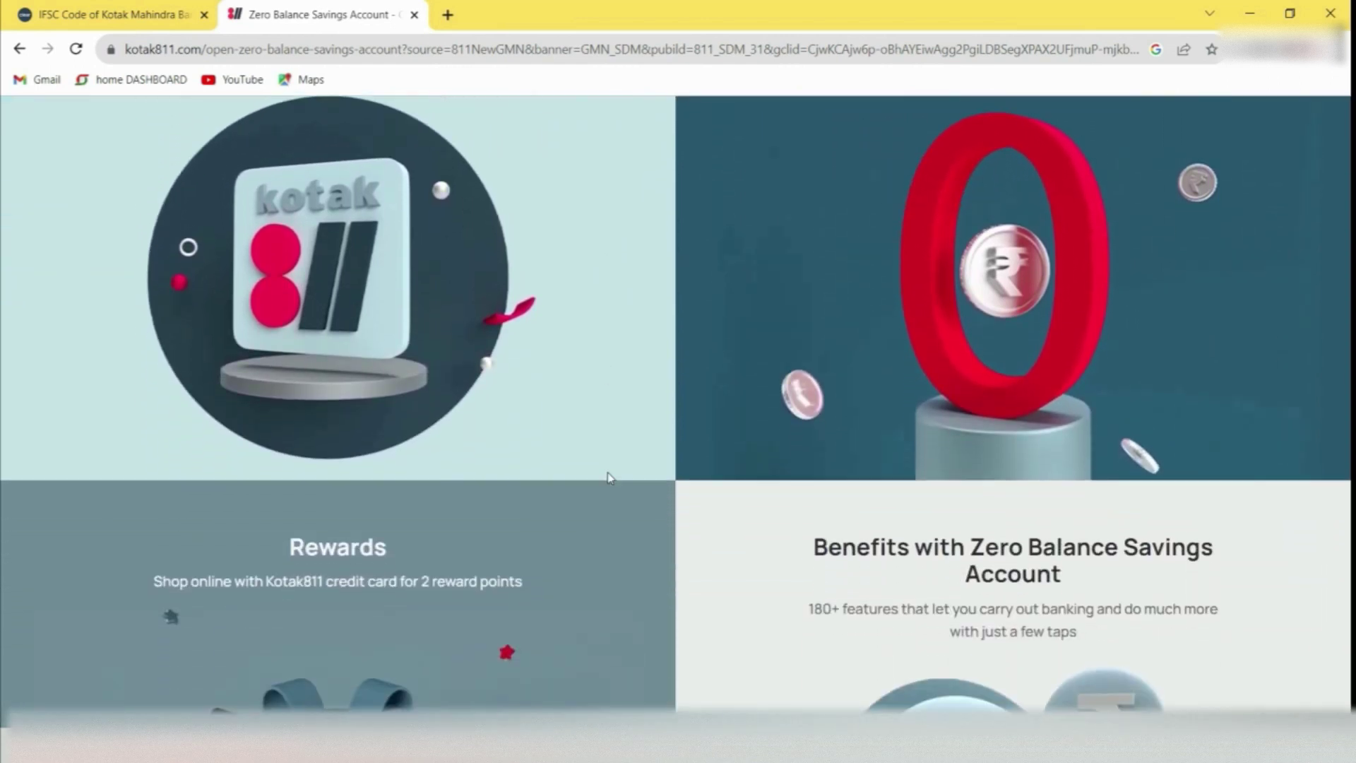
{"action": "scroll", "coordinate": [610, 478], "scroll_direction": "down", "scroll_amount": 8}
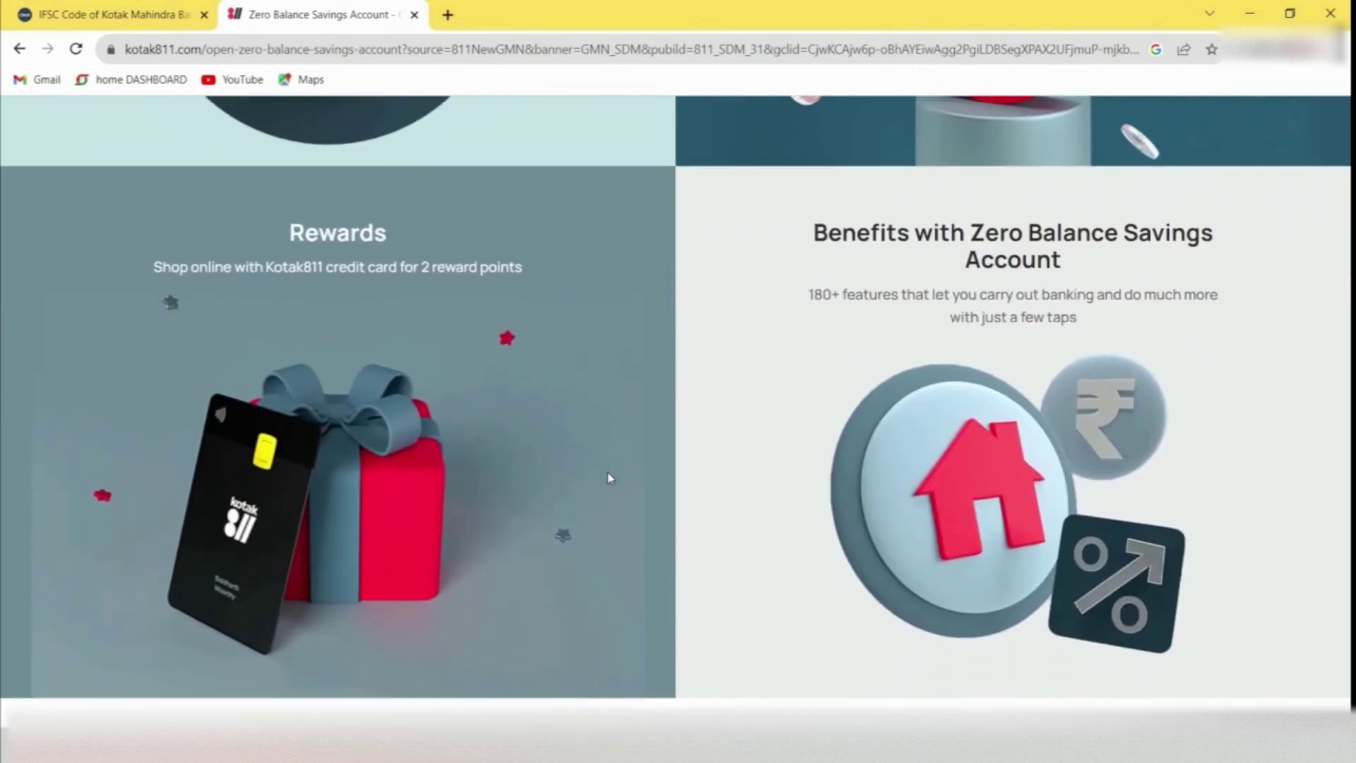
{"action": "scroll", "coordinate": [610, 478], "scroll_direction": "down", "scroll_amount": 3}
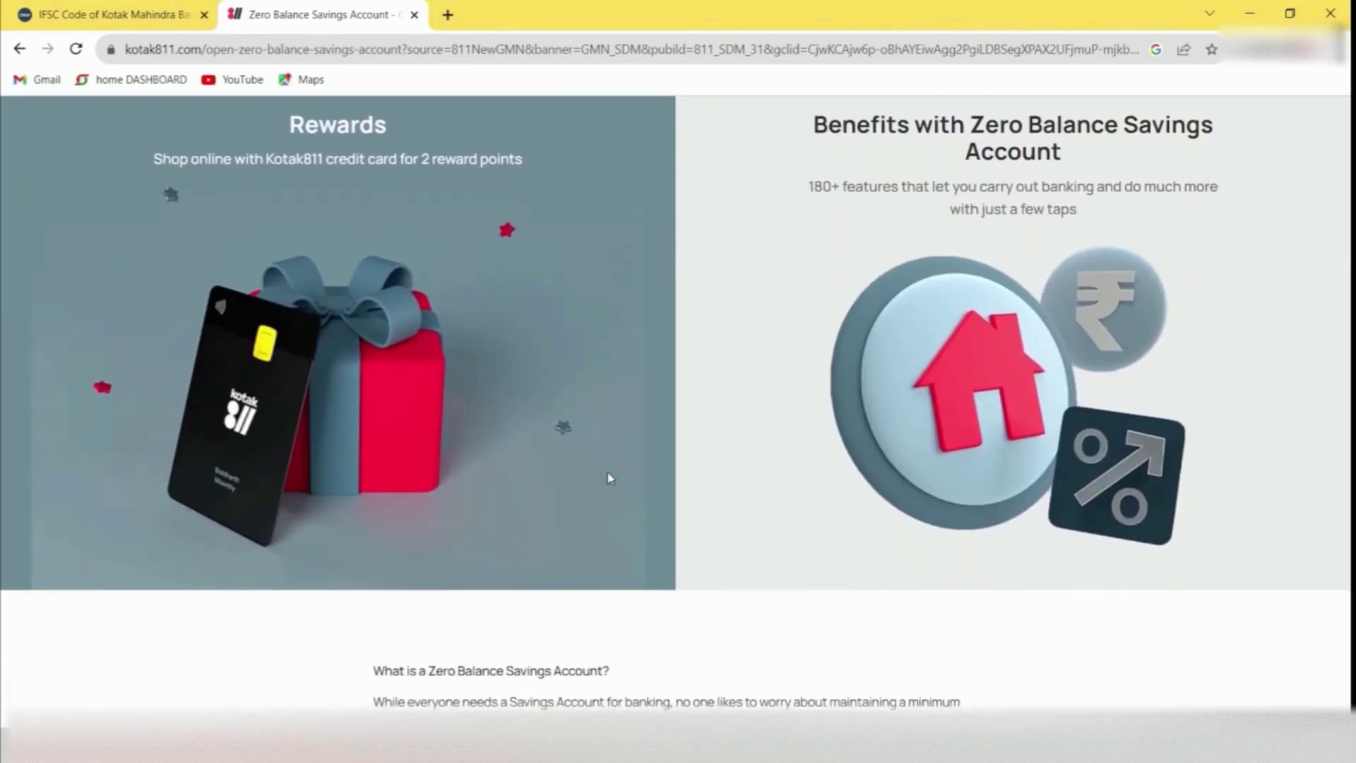
{"action": "scroll", "coordinate": [610, 479], "scroll_direction": "down", "scroll_amount": 4}
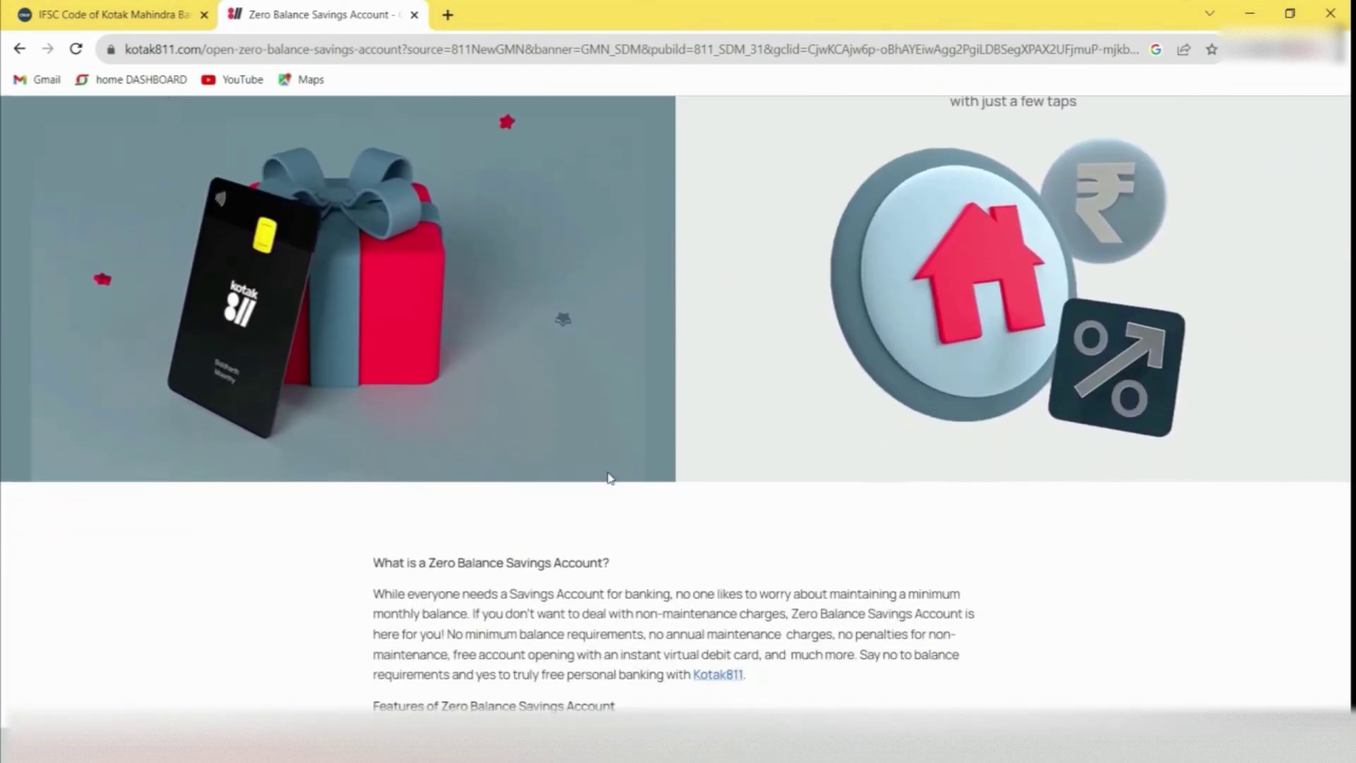
{"action": "scroll", "coordinate": [610, 478], "scroll_direction": "down", "scroll_amount": 7}
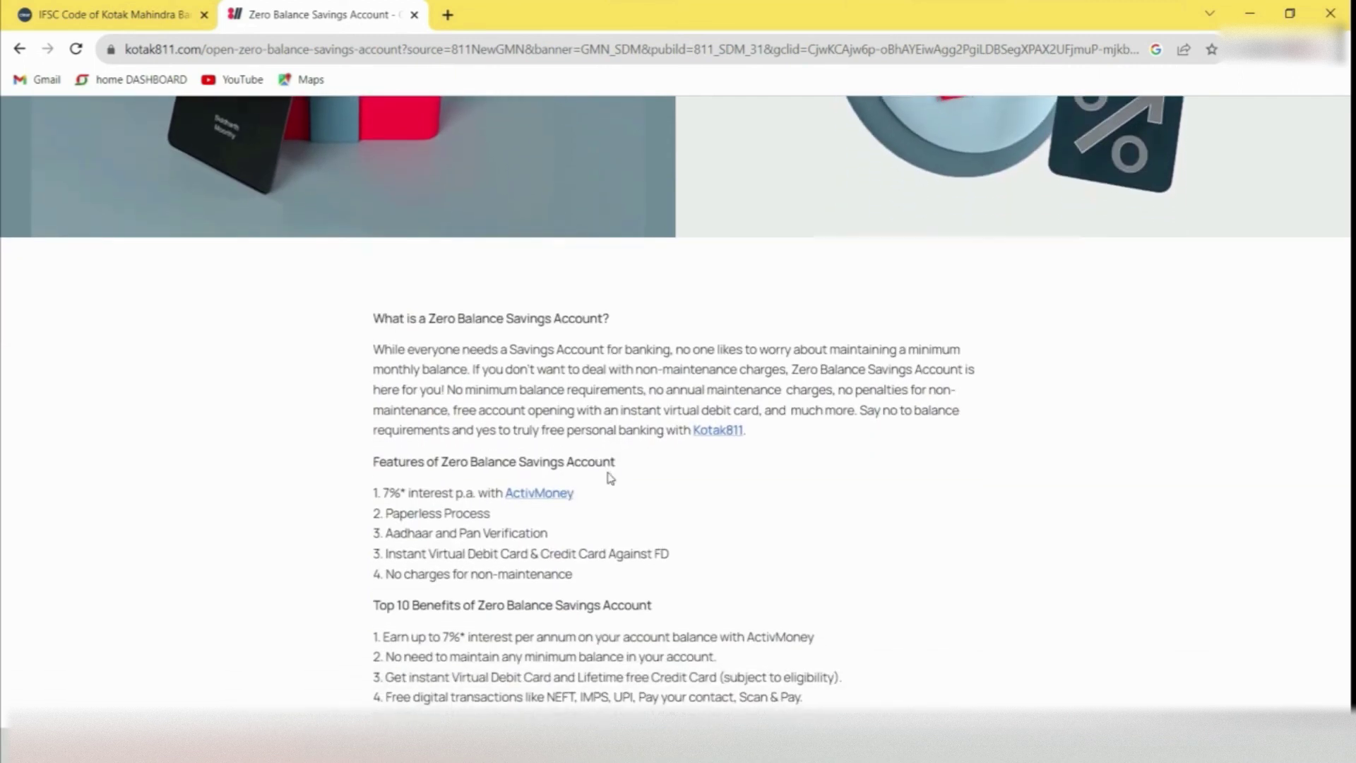
{"action": "scroll", "coordinate": [607, 477], "scroll_direction": "down", "scroll_amount": 2}
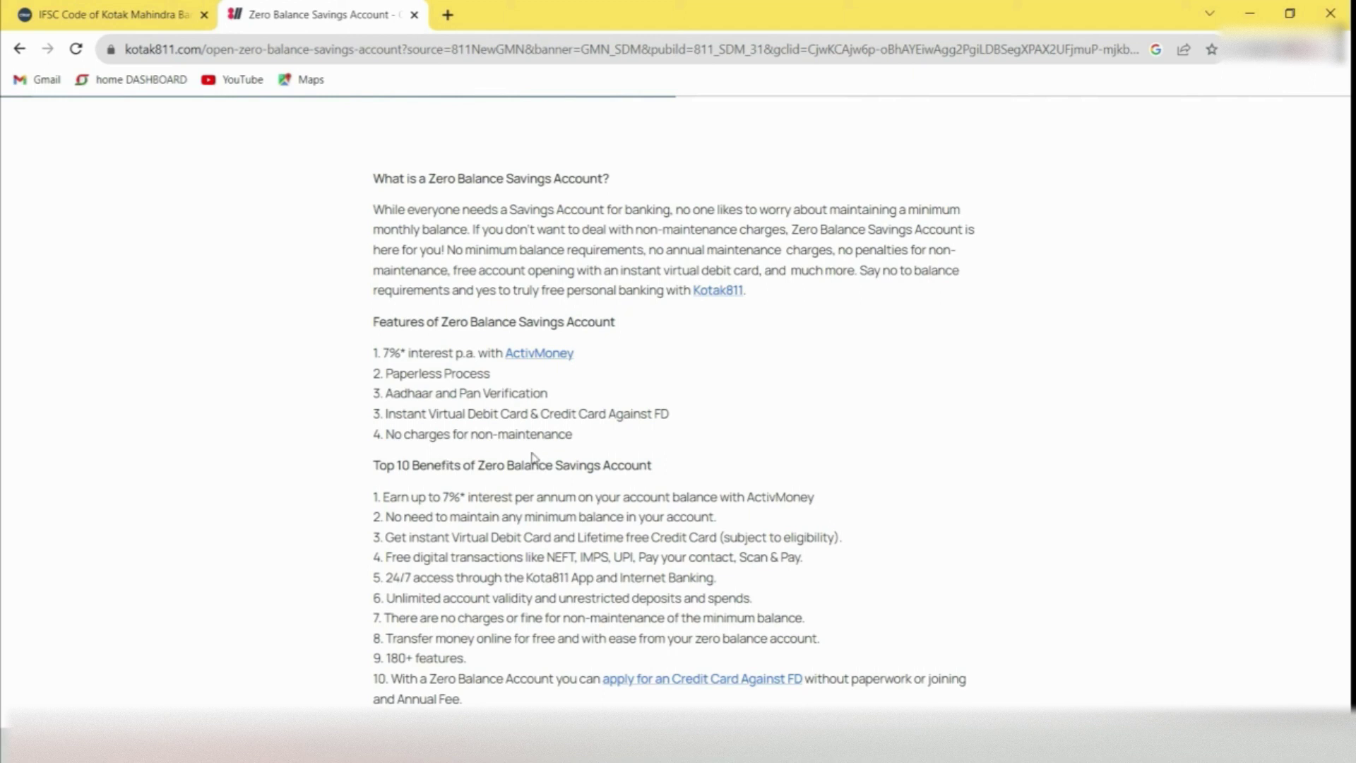
{"action": "scroll", "coordinate": [321, 472], "scroll_direction": "up", "scroll_amount": 10}
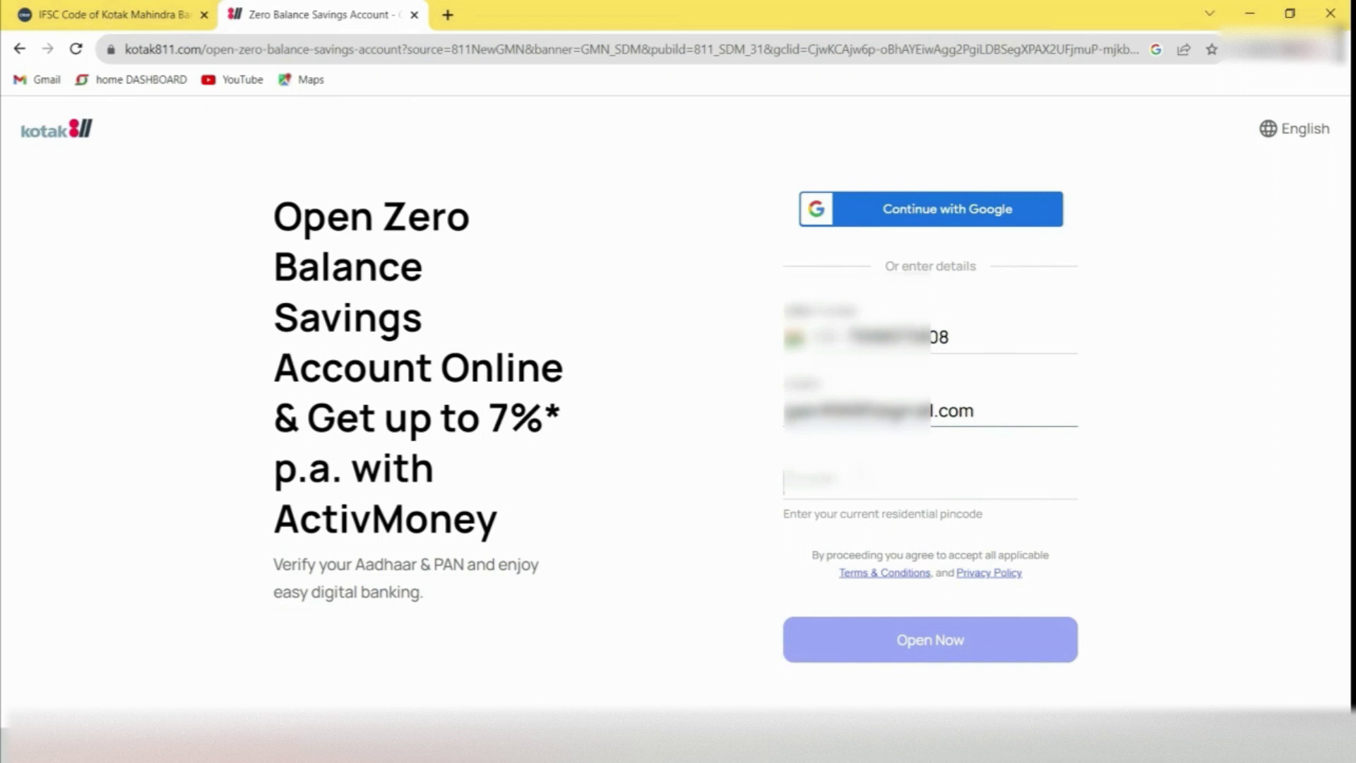
Enter residential pincode 4000011 and type the OTP received by e-mail
{"action": "type", "text": "400001"}
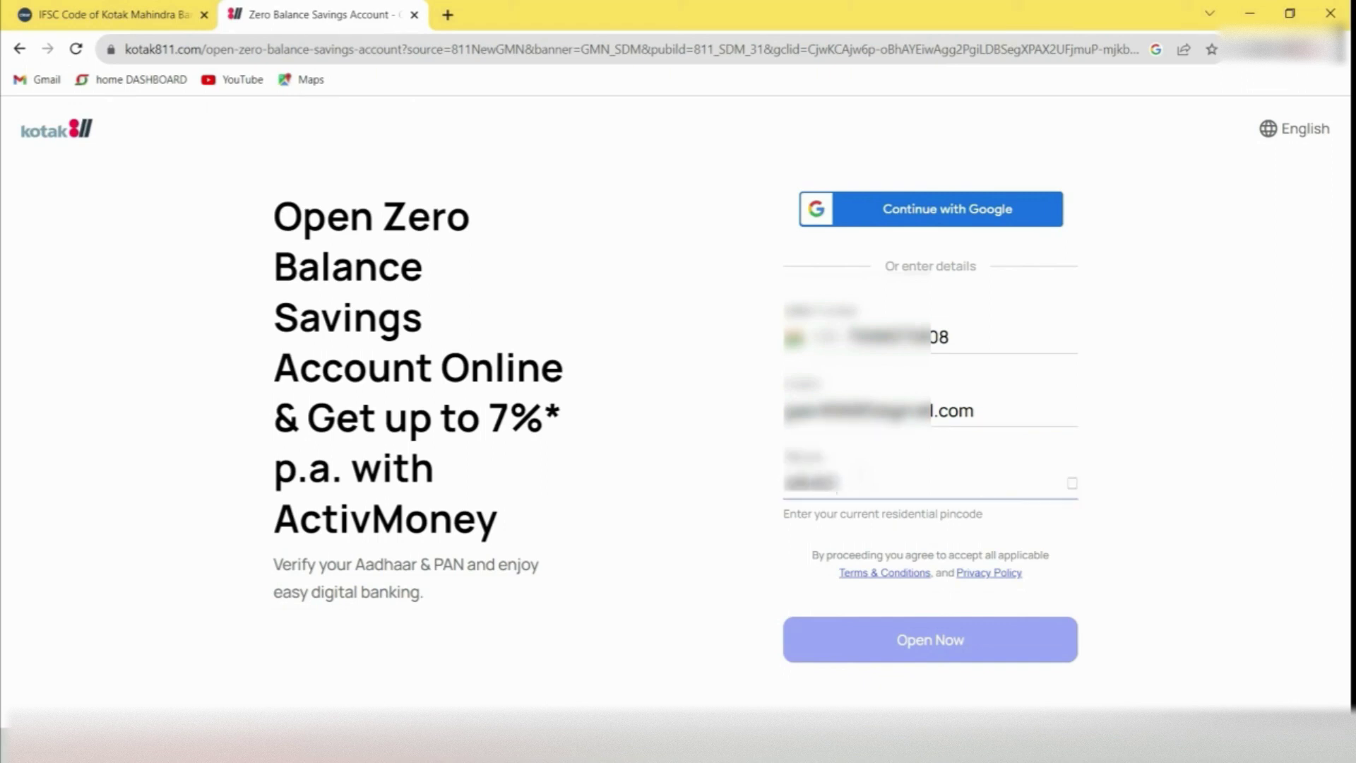
{"action": "type", "text": "1"}
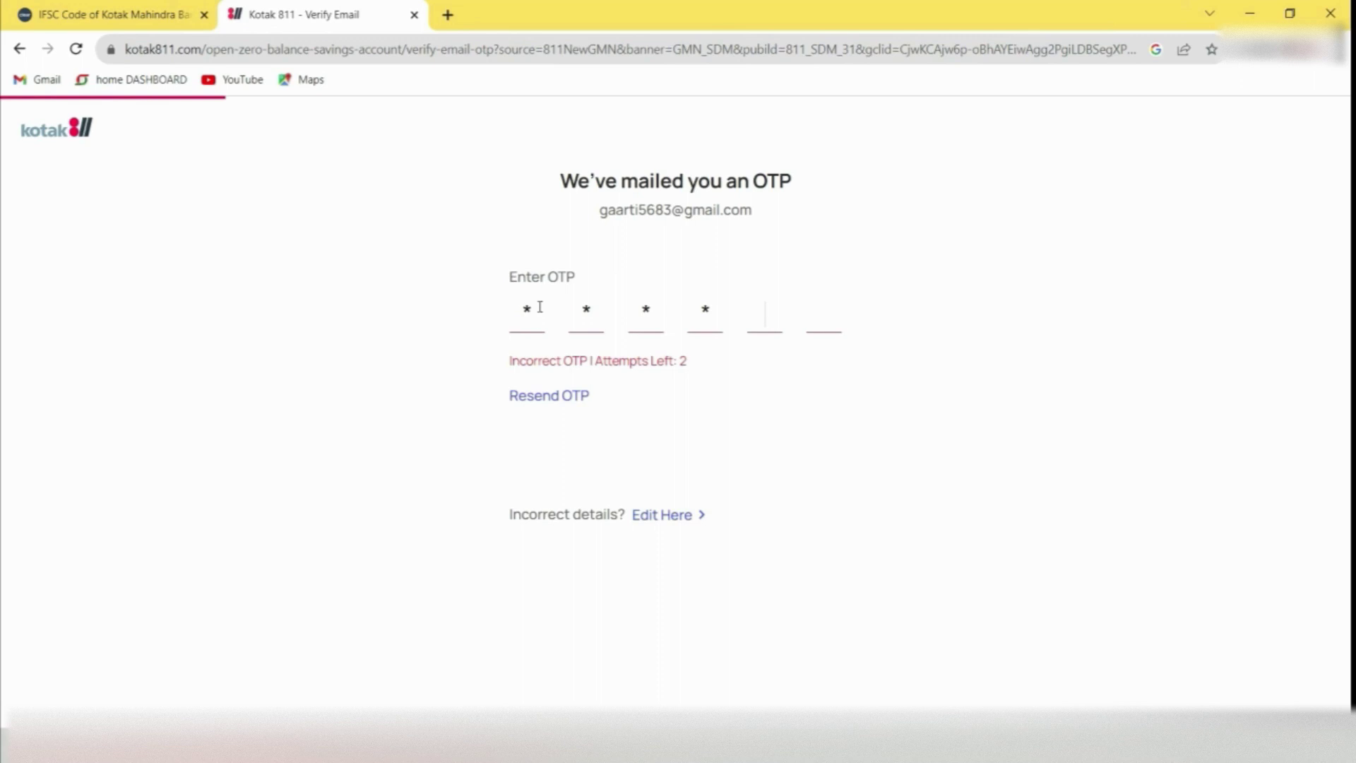
{"action": "type", "text": "**"}
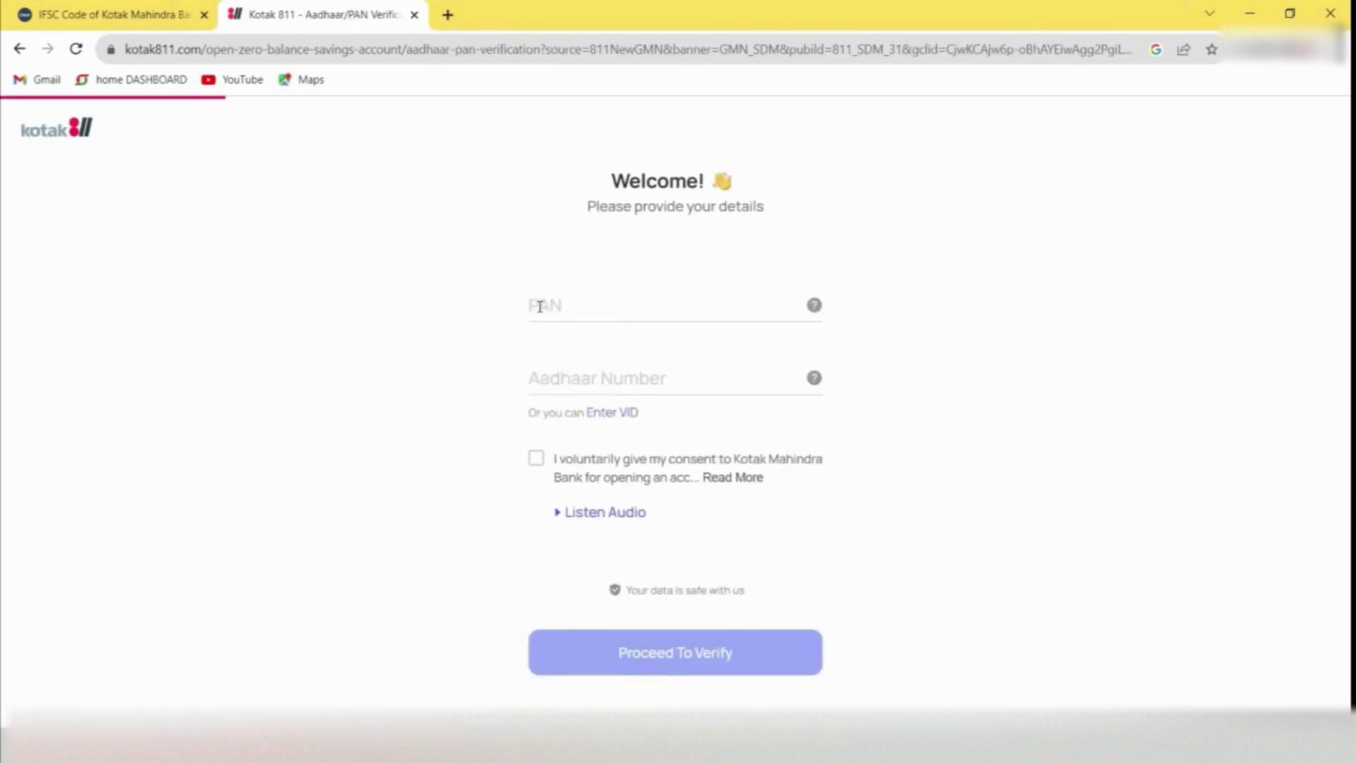
Enter the PAN and Aadhaar numbers, give consent, and confirm the fetched PAN details
{"action": "left_click", "coordinate": [539, 306]}
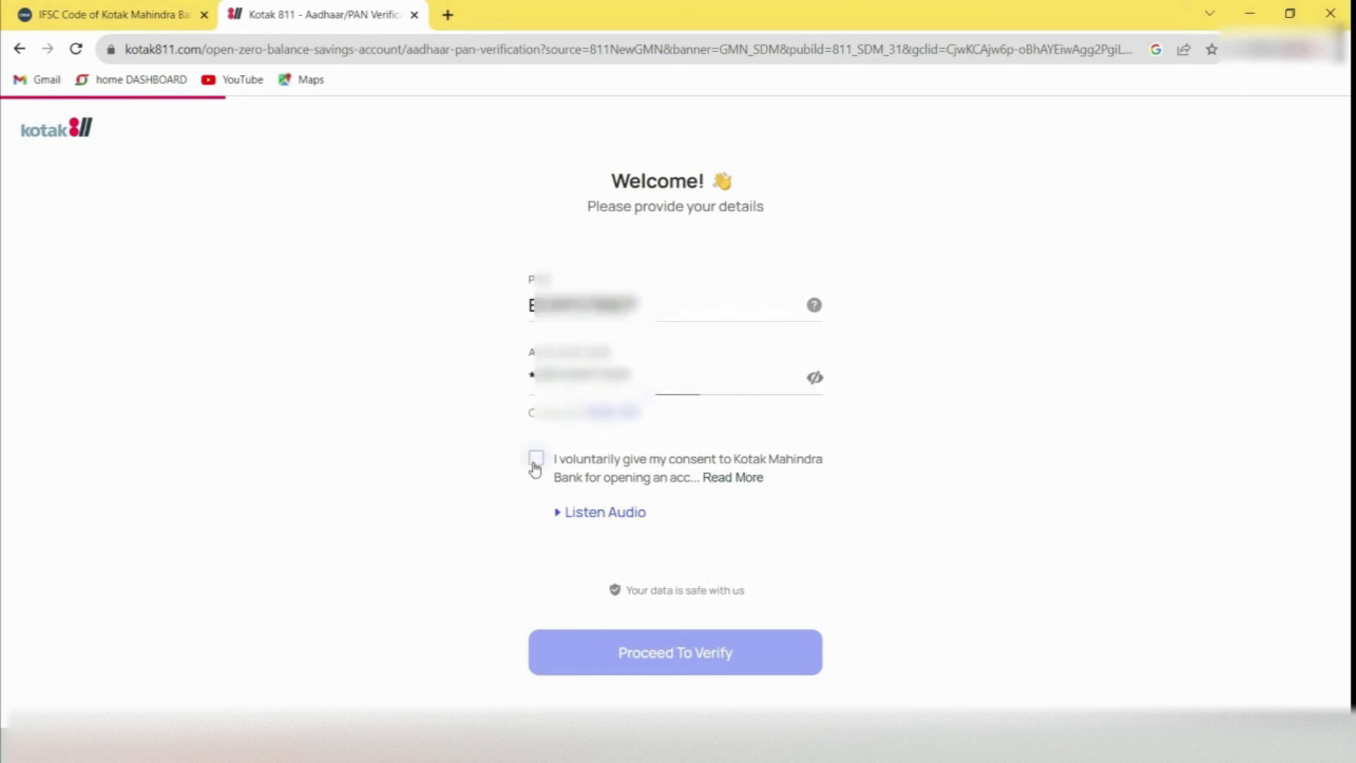
{"action": "left_click", "coordinate": [536, 457]}
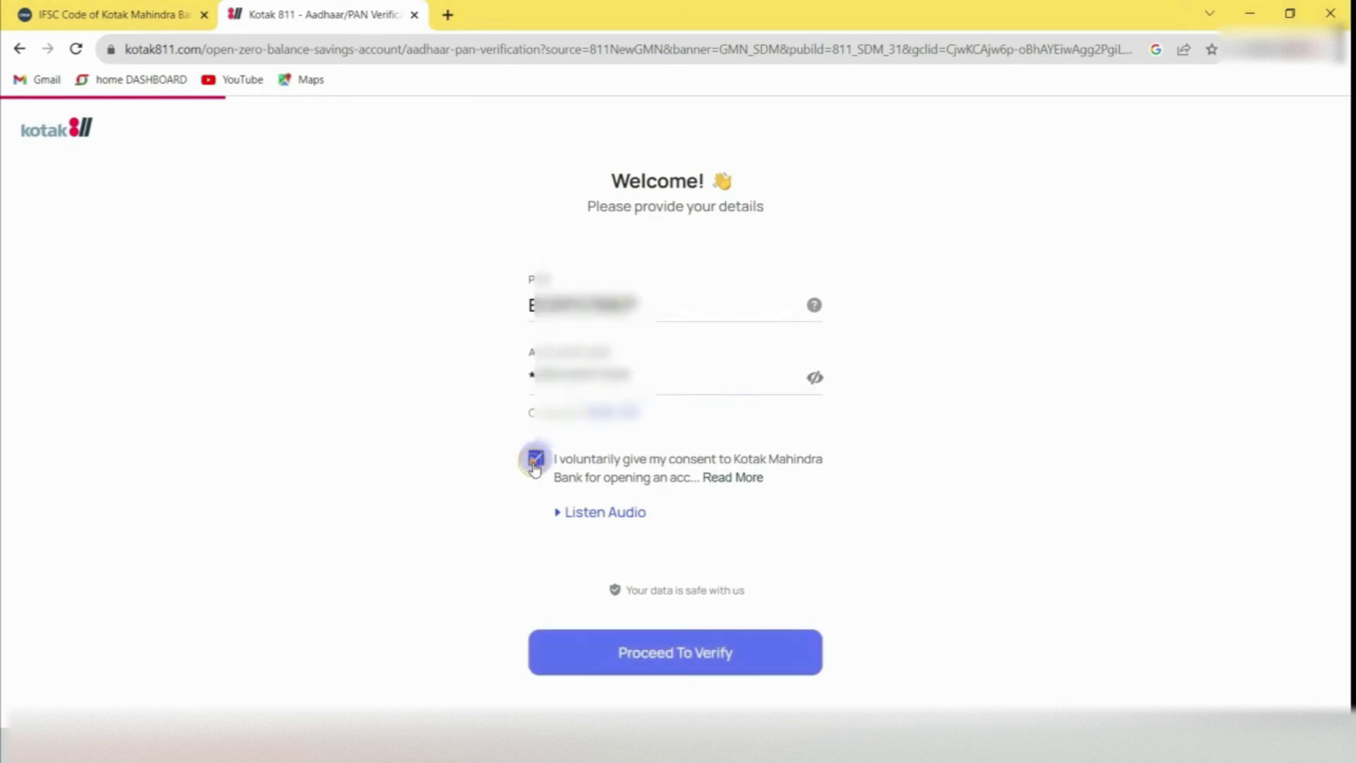
{"action": "left_click", "coordinate": [644, 650]}
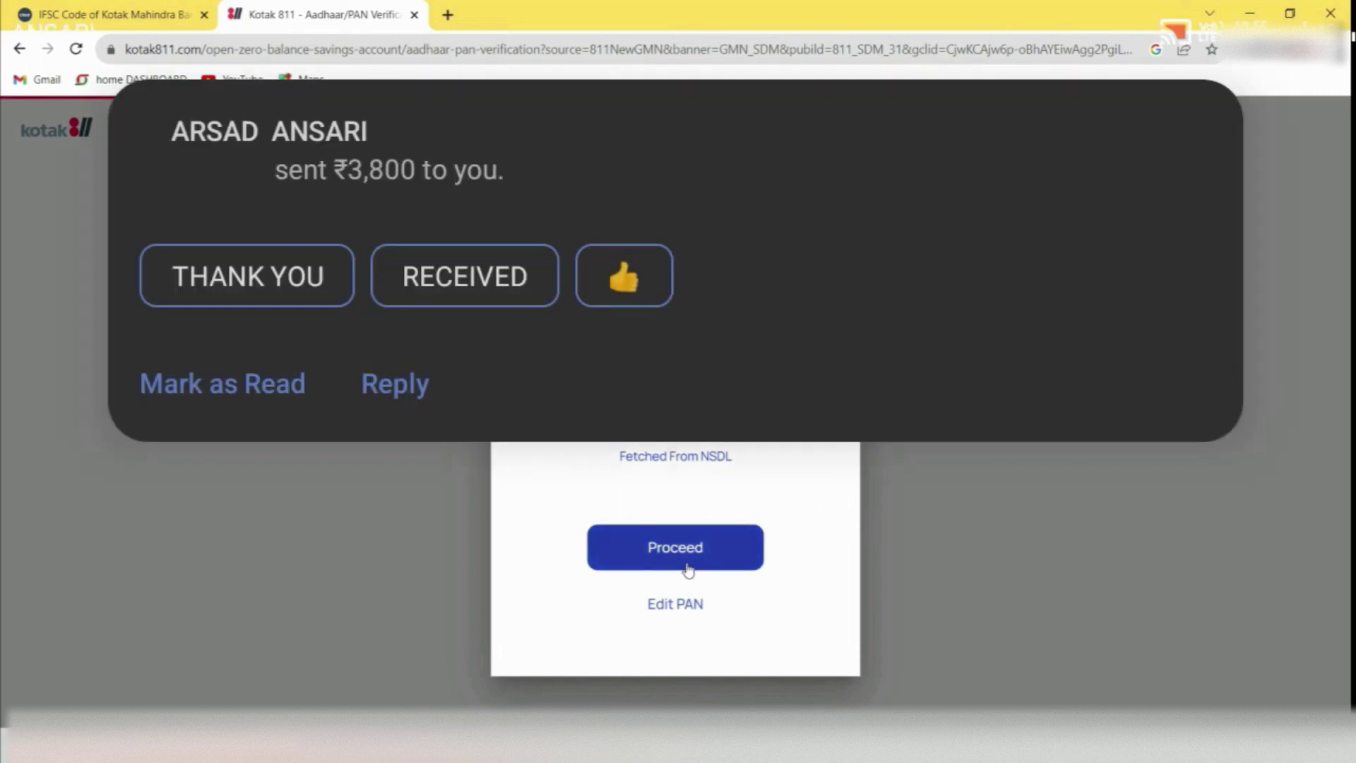
{"action": "left_click", "coordinate": [690, 566]}
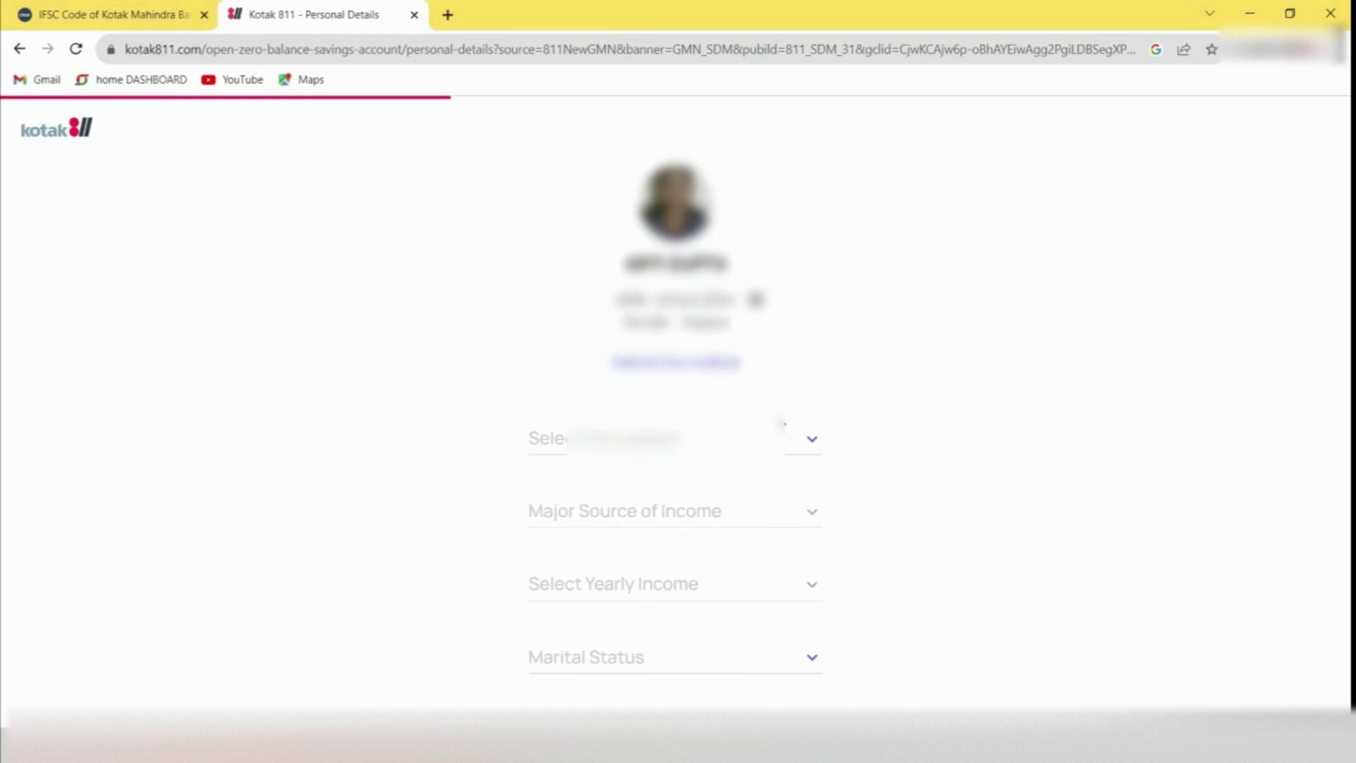
Set occupation Student, income source Family Income, yearly income Less than 2 Lakhs, and marital status Single
{"action": "left_click", "coordinate": [616, 437]}
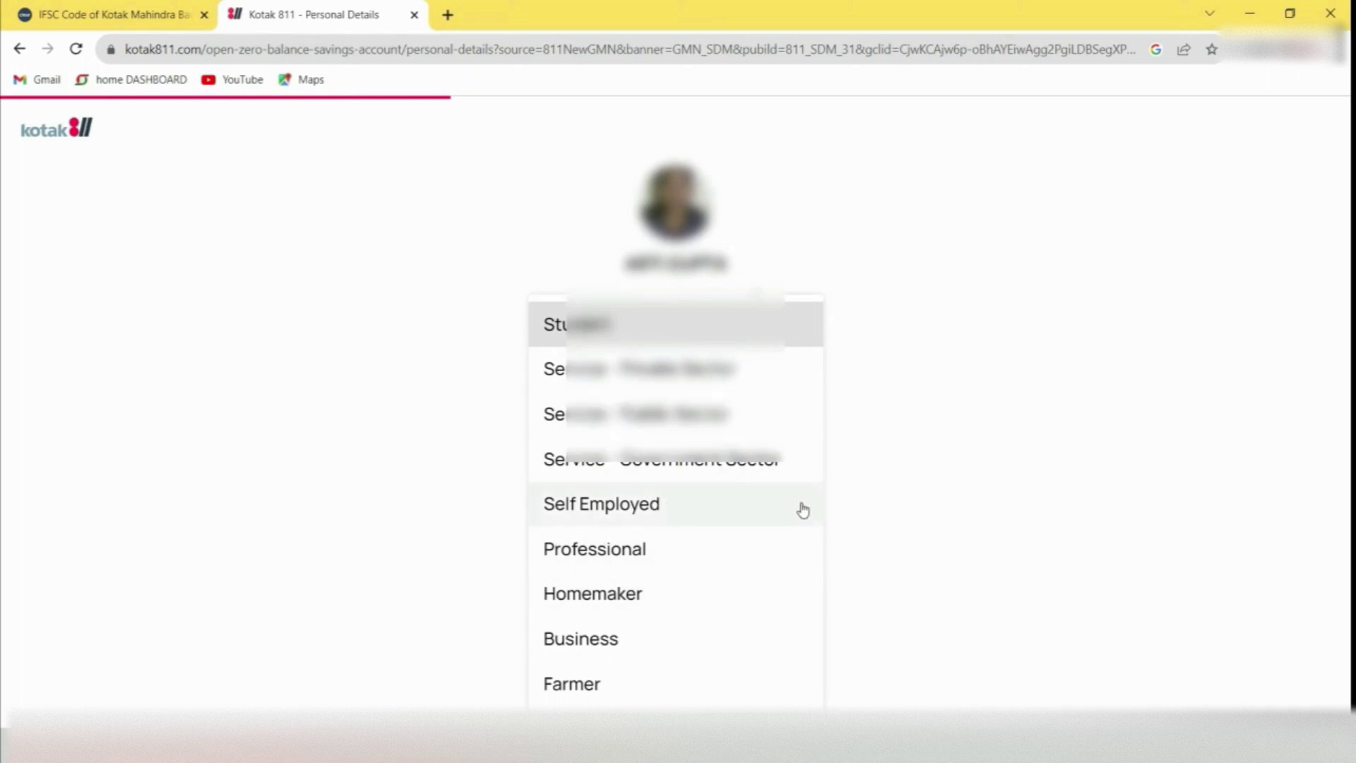
{"action": "left_click", "coordinate": [638, 321]}
{"action": "left_click", "coordinate": [640, 513]}
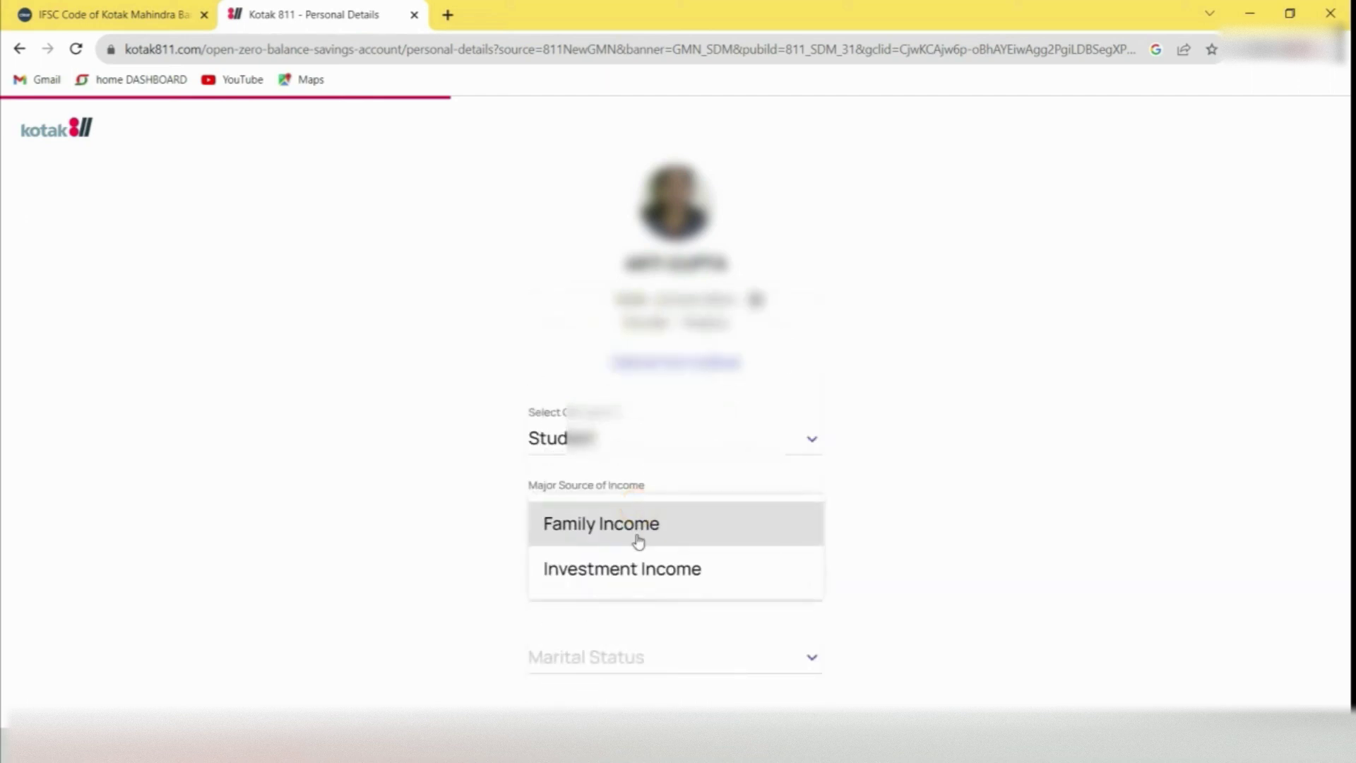
{"action": "left_click", "coordinate": [637, 540]}
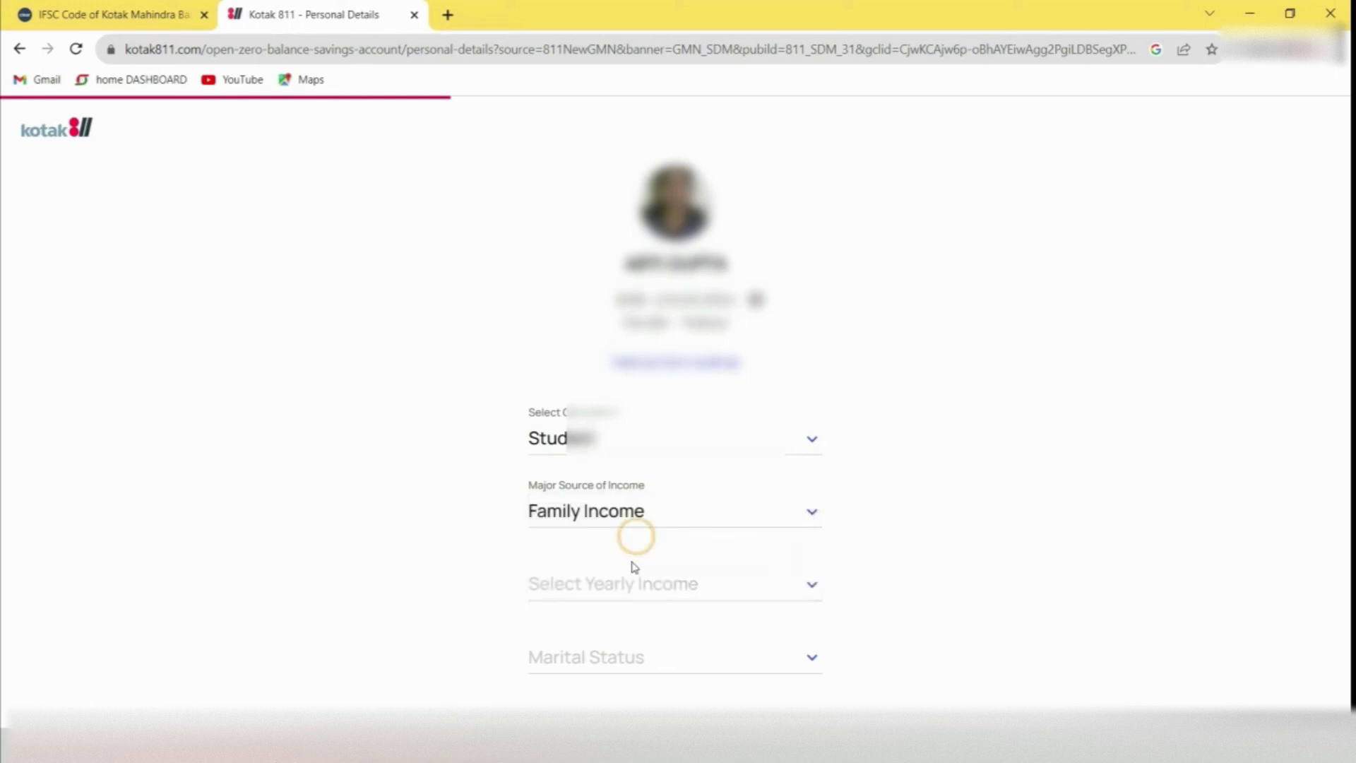
{"action": "left_click", "coordinate": [631, 578]}
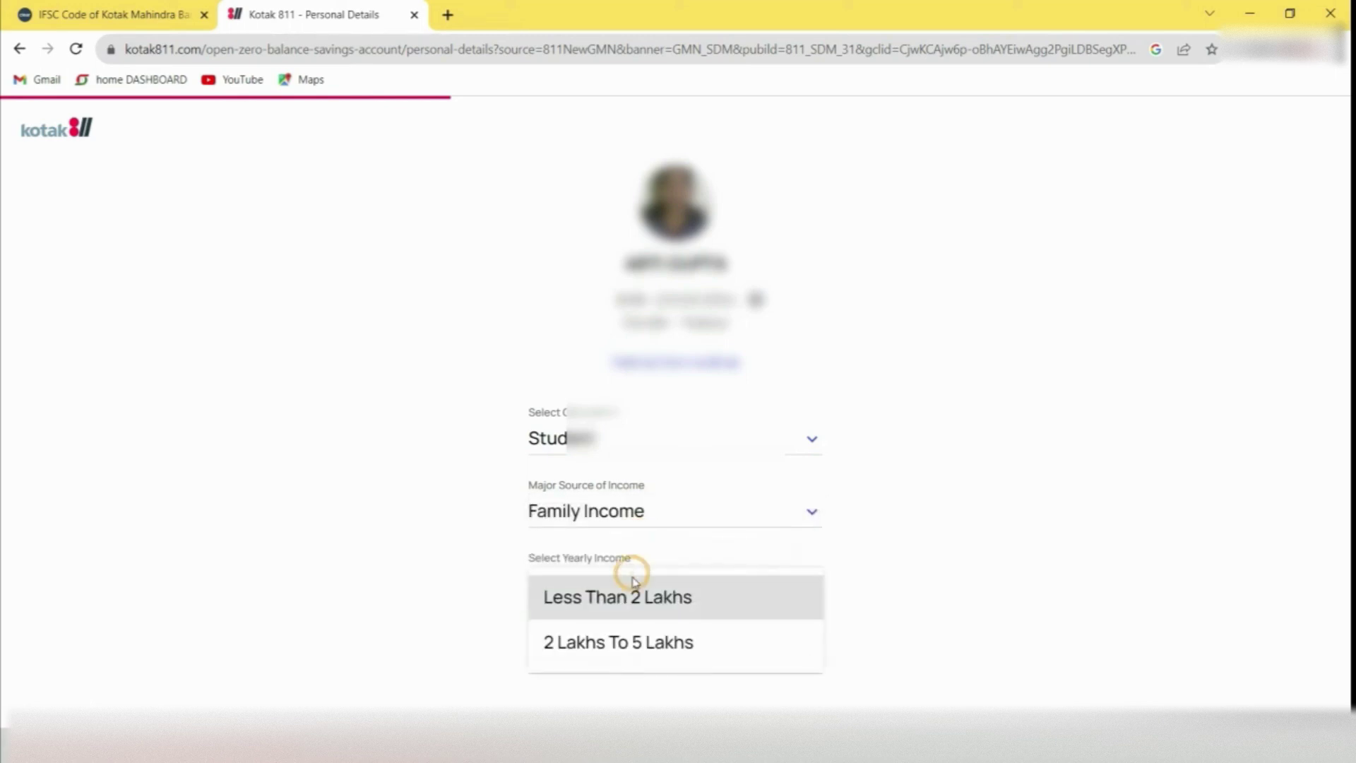
{"action": "left_click", "coordinate": [634, 599]}
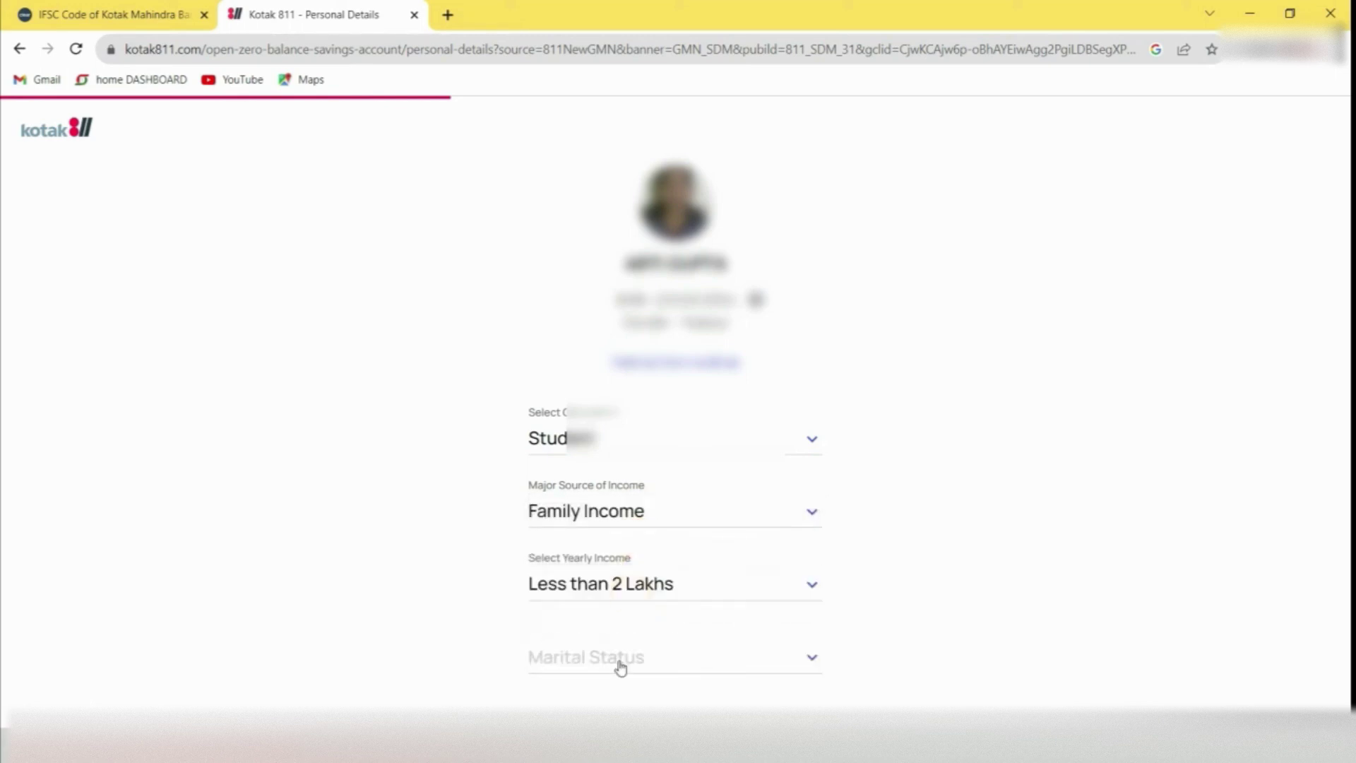
{"action": "left_click", "coordinate": [619, 662]}
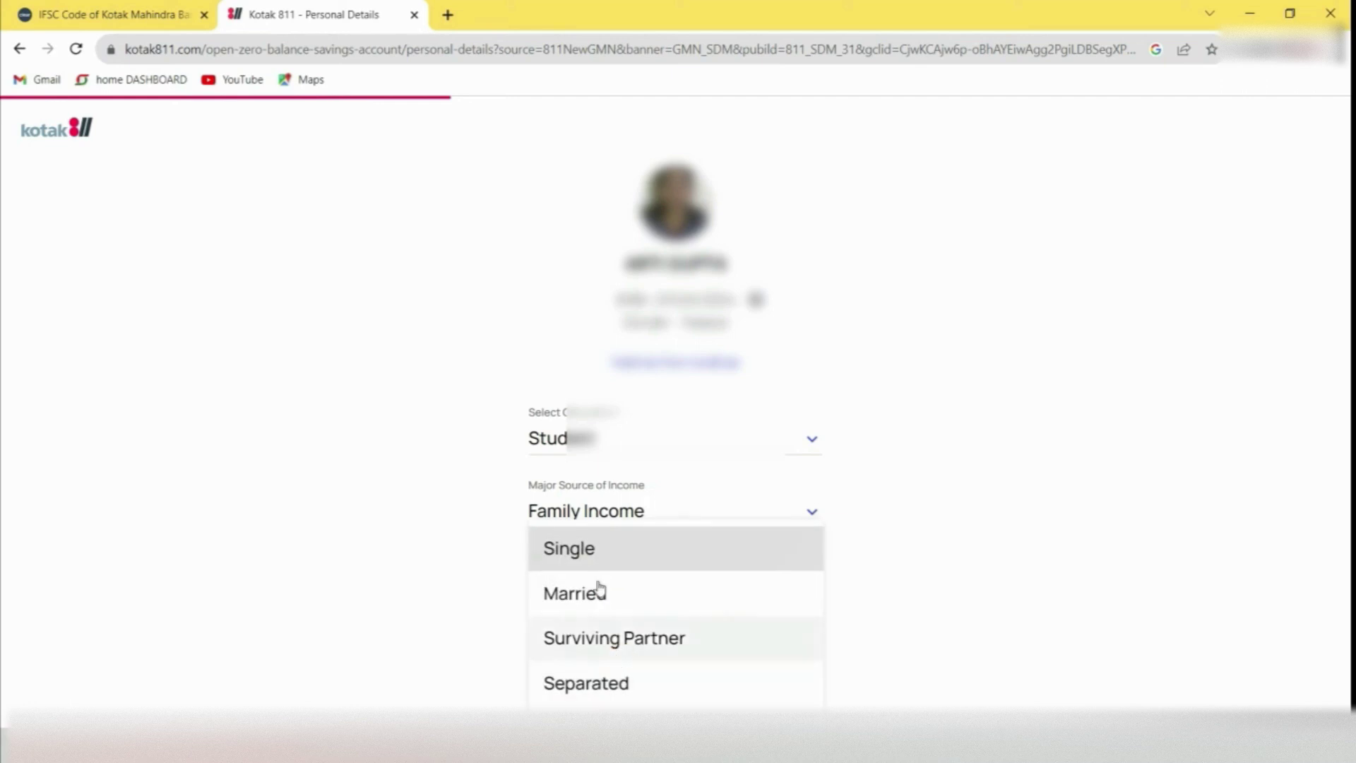
{"action": "left_click", "coordinate": [586, 549]}
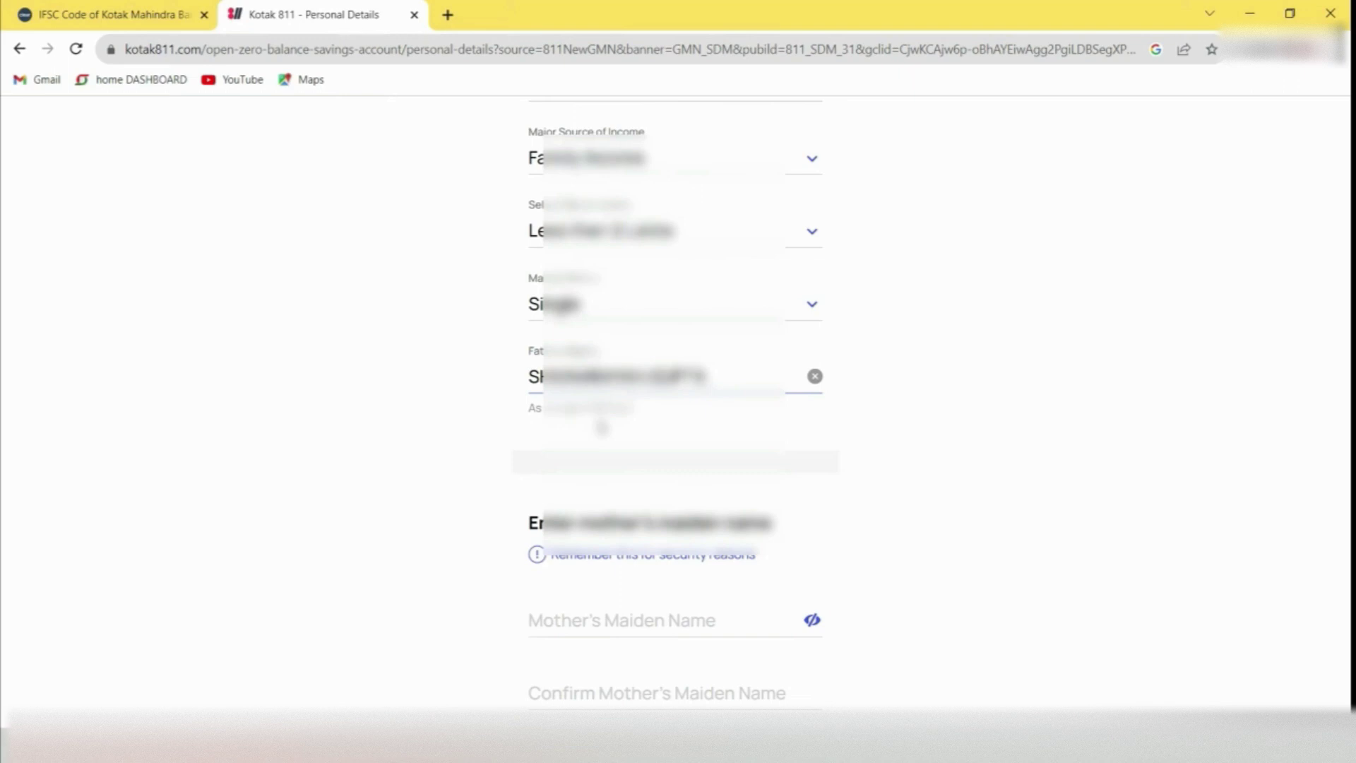
Complete the father's name, enter and confirm the mother's maiden name, and submit
{"action": "left_click", "coordinate": [602, 427]}
{"action": "scroll", "coordinate": [600, 424], "scroll_direction": "down", "scroll_amount": 2}
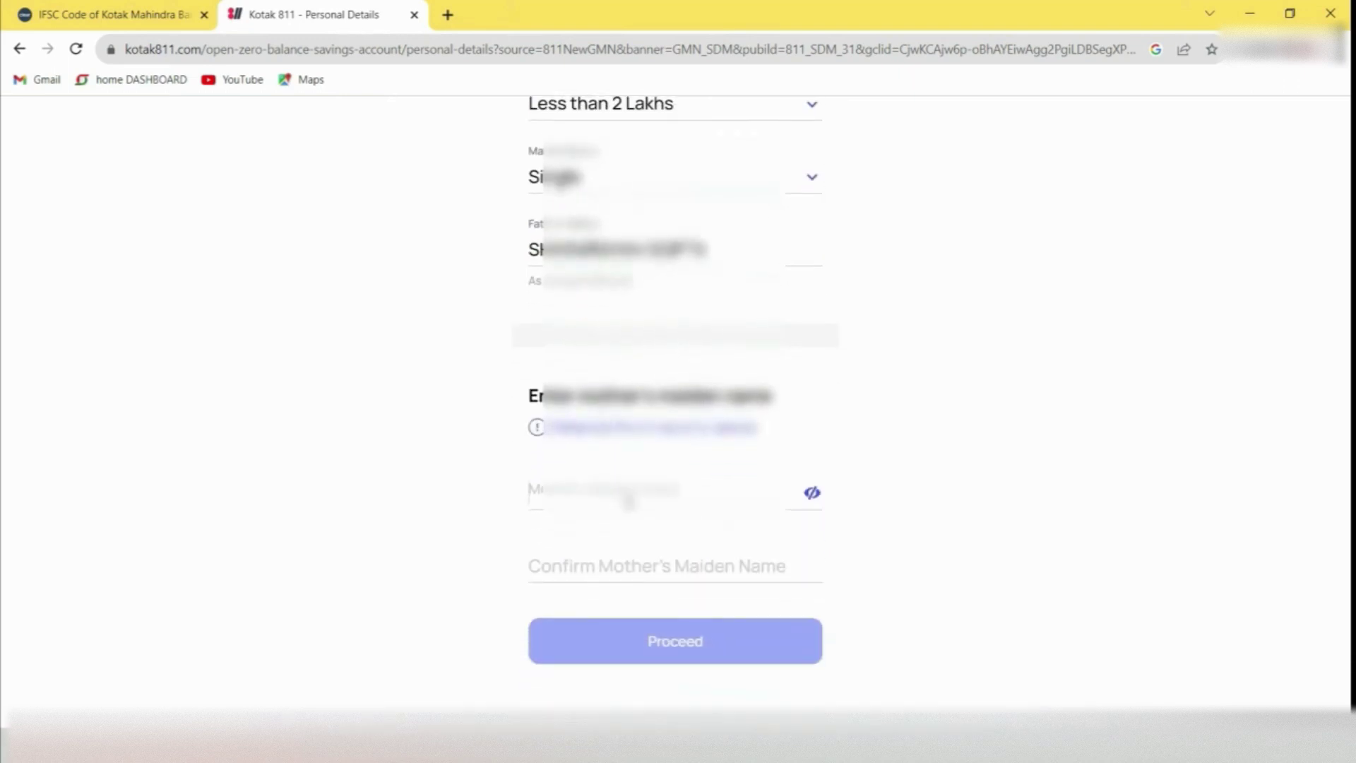
{"action": "left_click", "coordinate": [628, 500]}
{"action": "type", "text": "•••••••••"}
{"action": "left_click", "coordinate": [633, 558]}
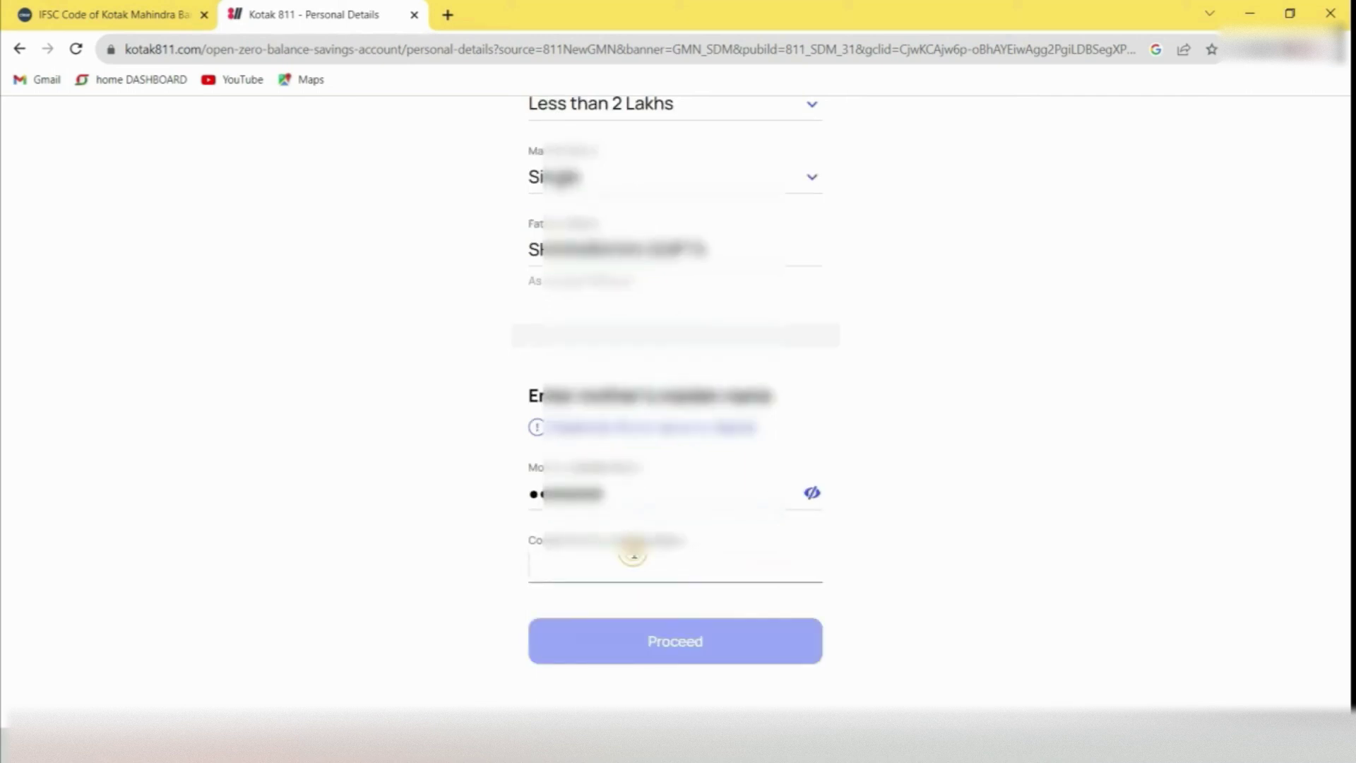
{"action": "type", "text": "SHAHDOL"}
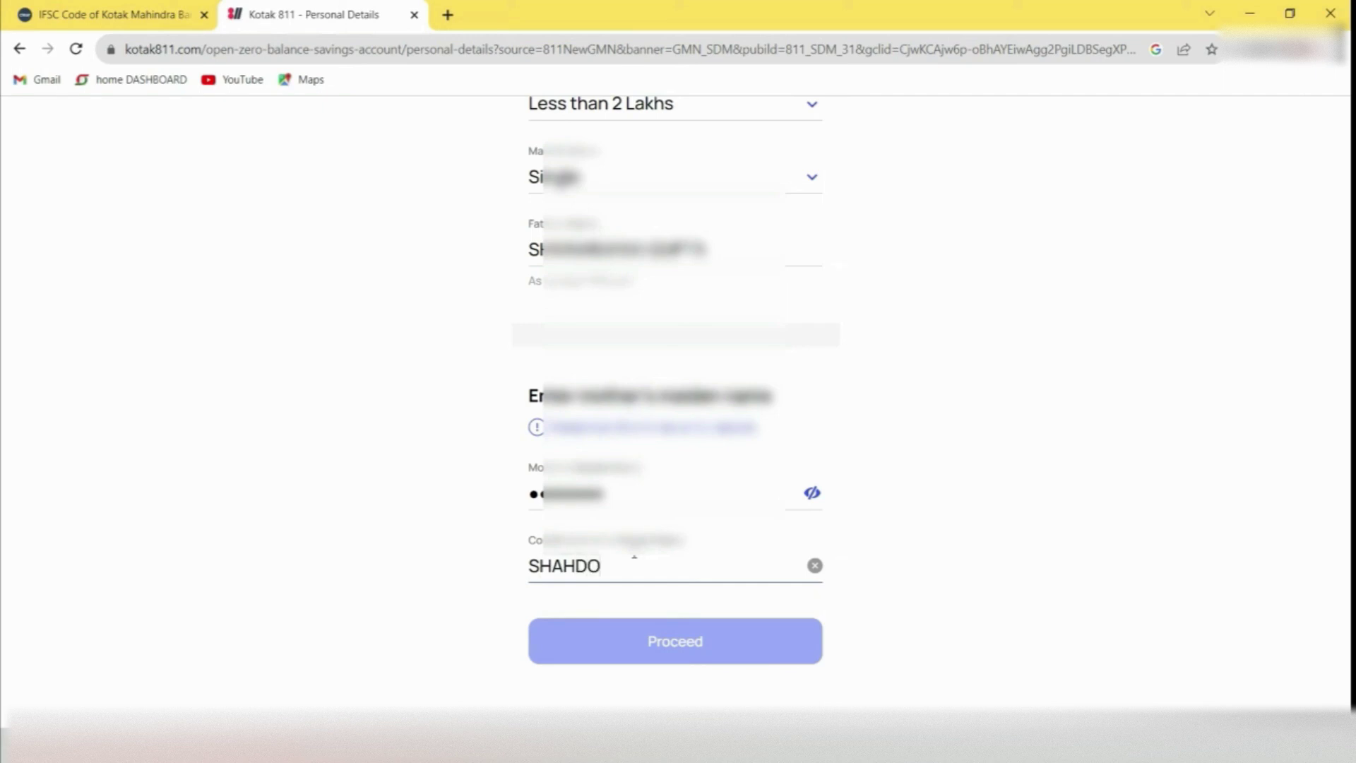
{"action": "left_click", "coordinate": [647, 642]}
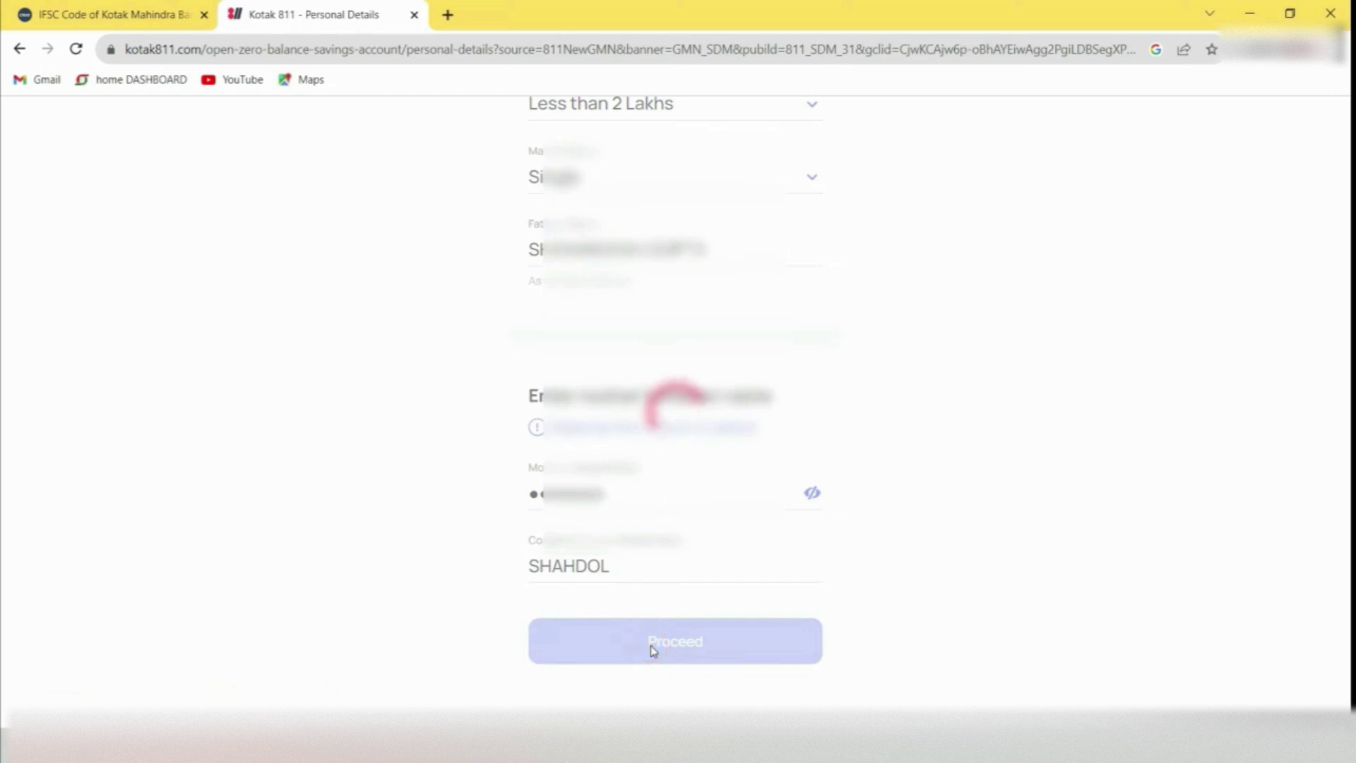
Enter address pincode 484001 (Umaria) and submit the communication address
{"action": "left_click", "coordinate": [597, 562]}
{"action": "type", "text": "48"}
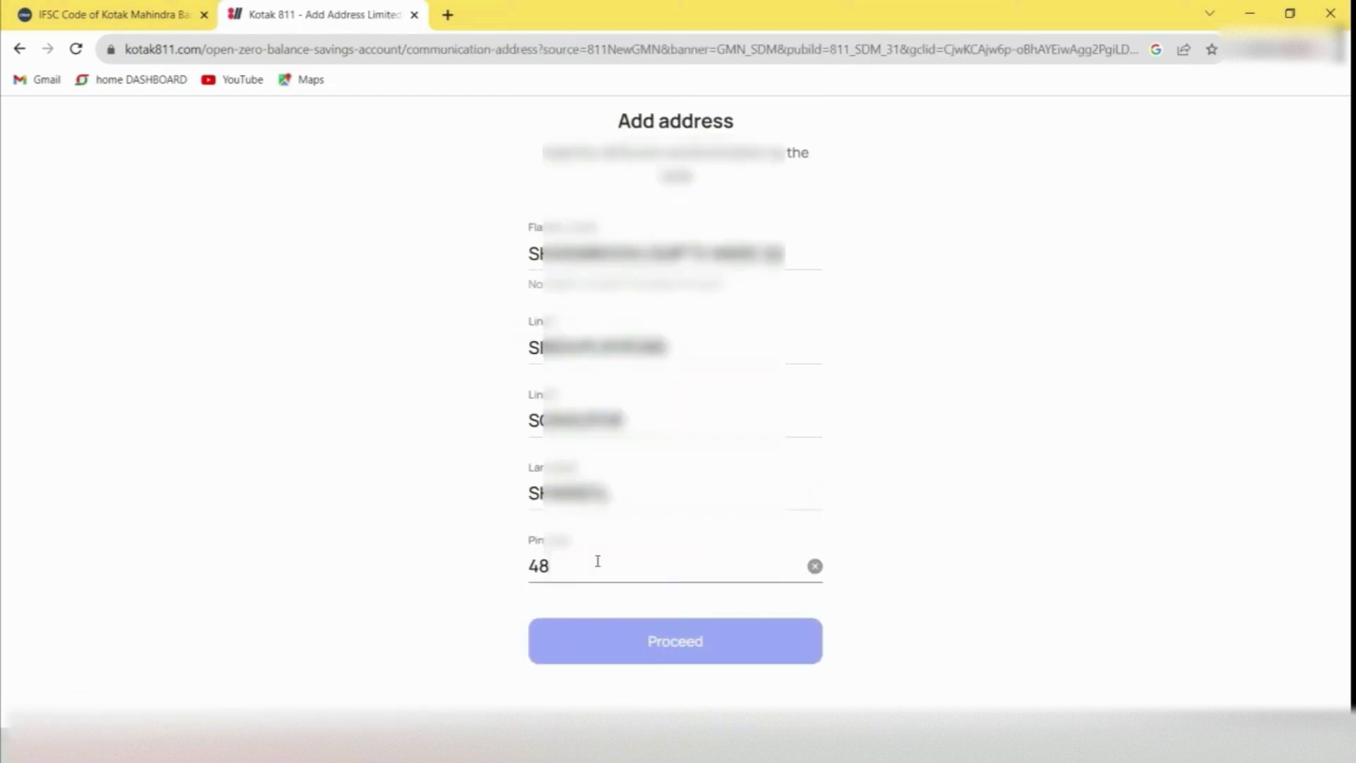
{"action": "type", "text": "4001"}
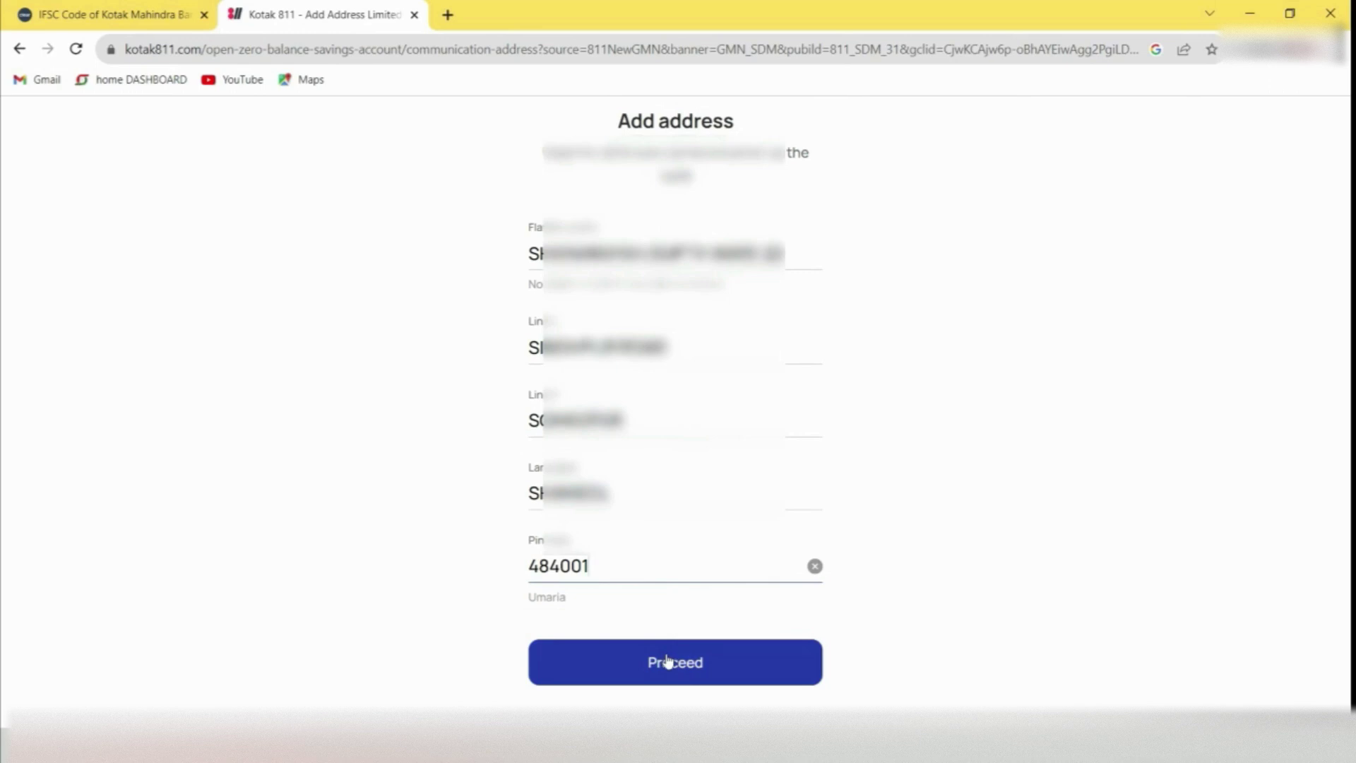
{"action": "left_click", "coordinate": [668, 661]}
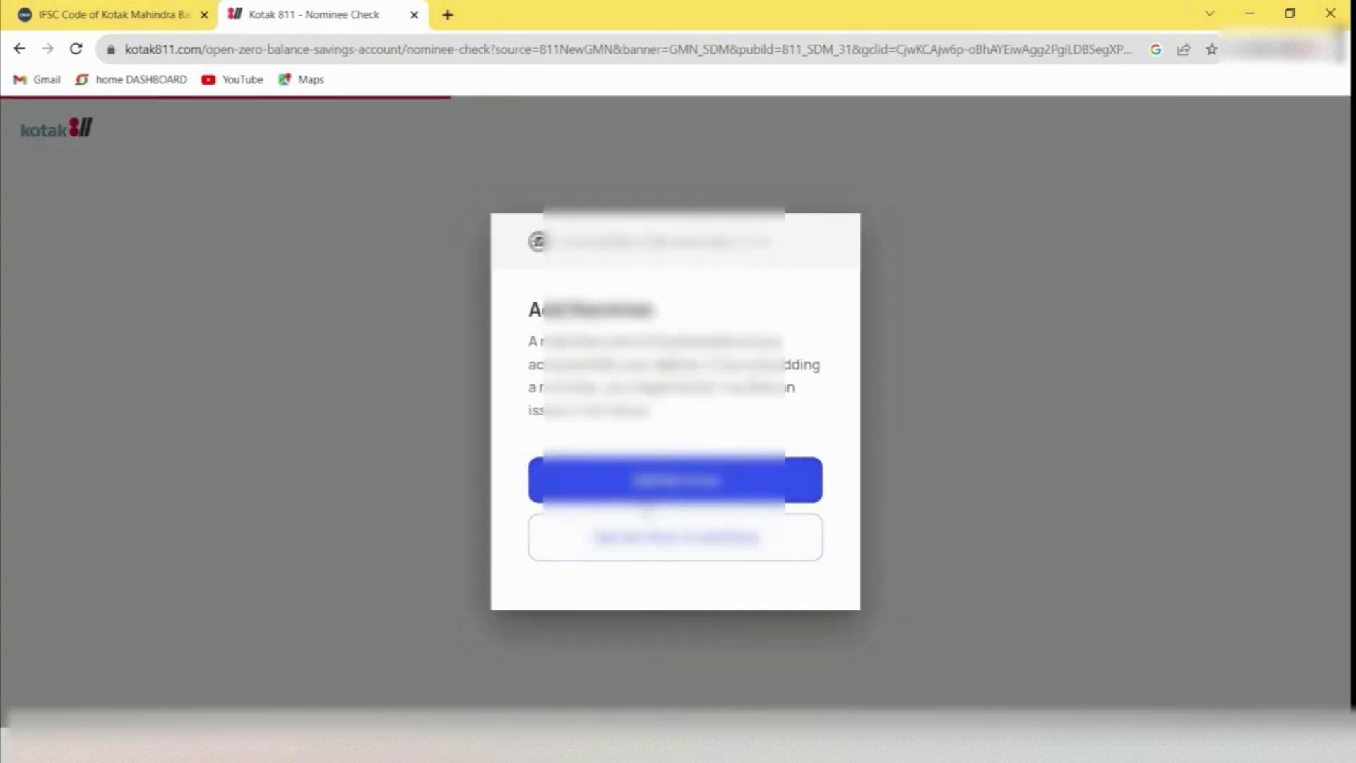
Add a nominee with their full name and relationship, reusing the communication address, and submit
{"action": "left_click", "coordinate": [668, 499]}
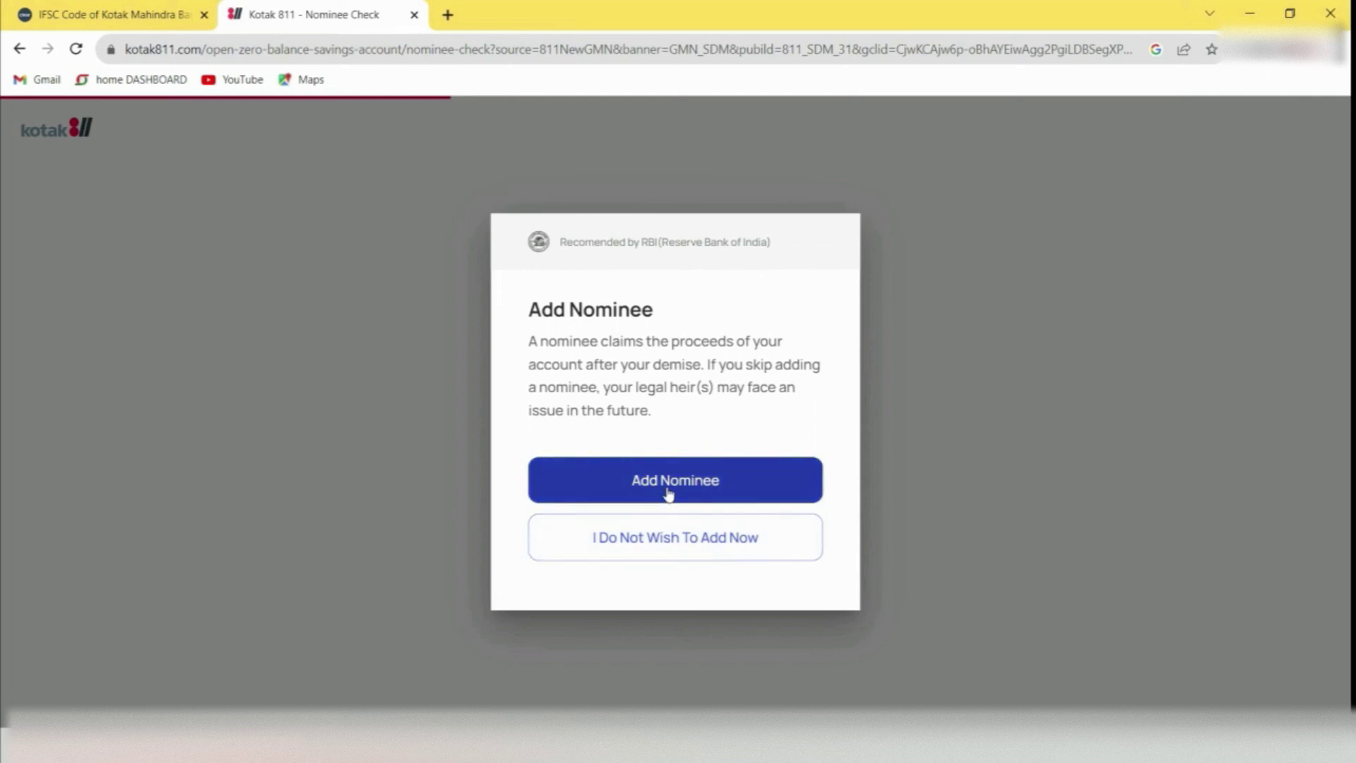
{"action": "left_click", "coordinate": [668, 494]}
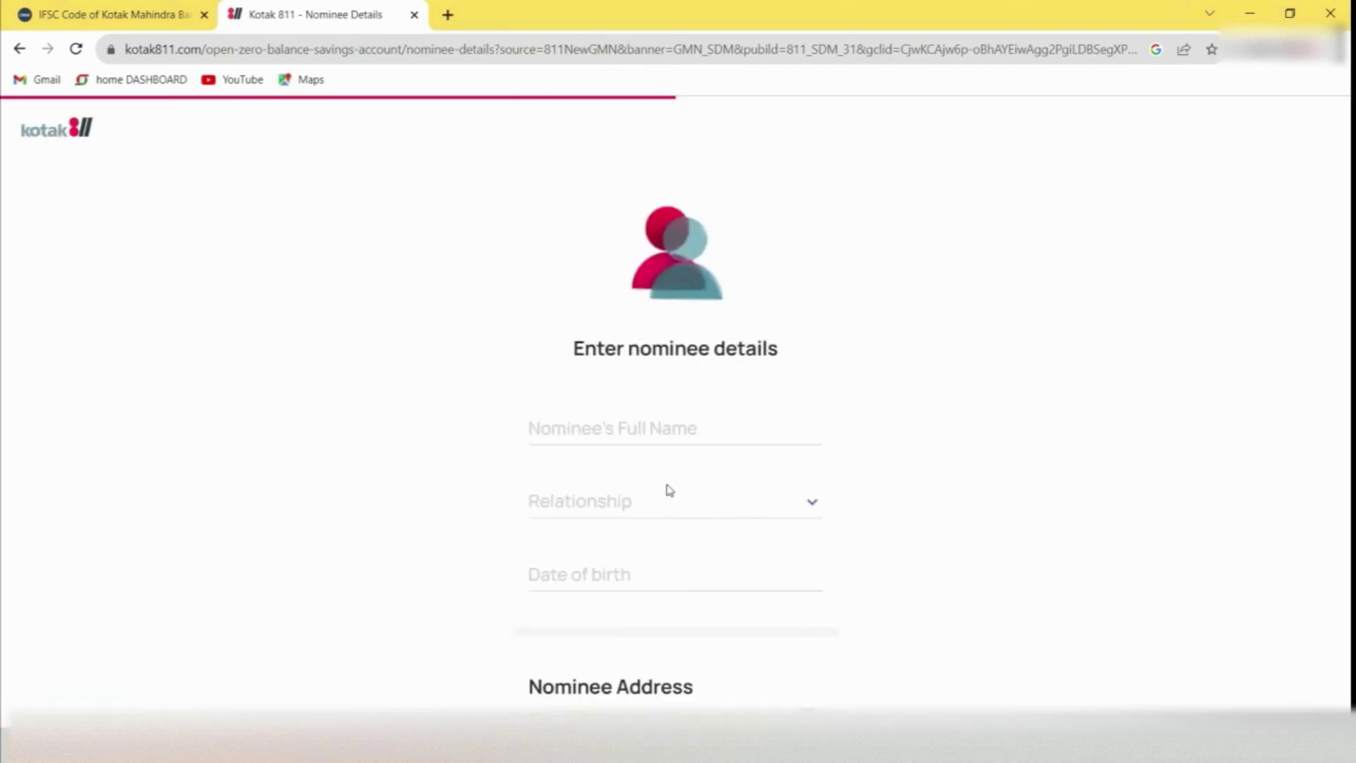
{"action": "left_click", "coordinate": [651, 428]}
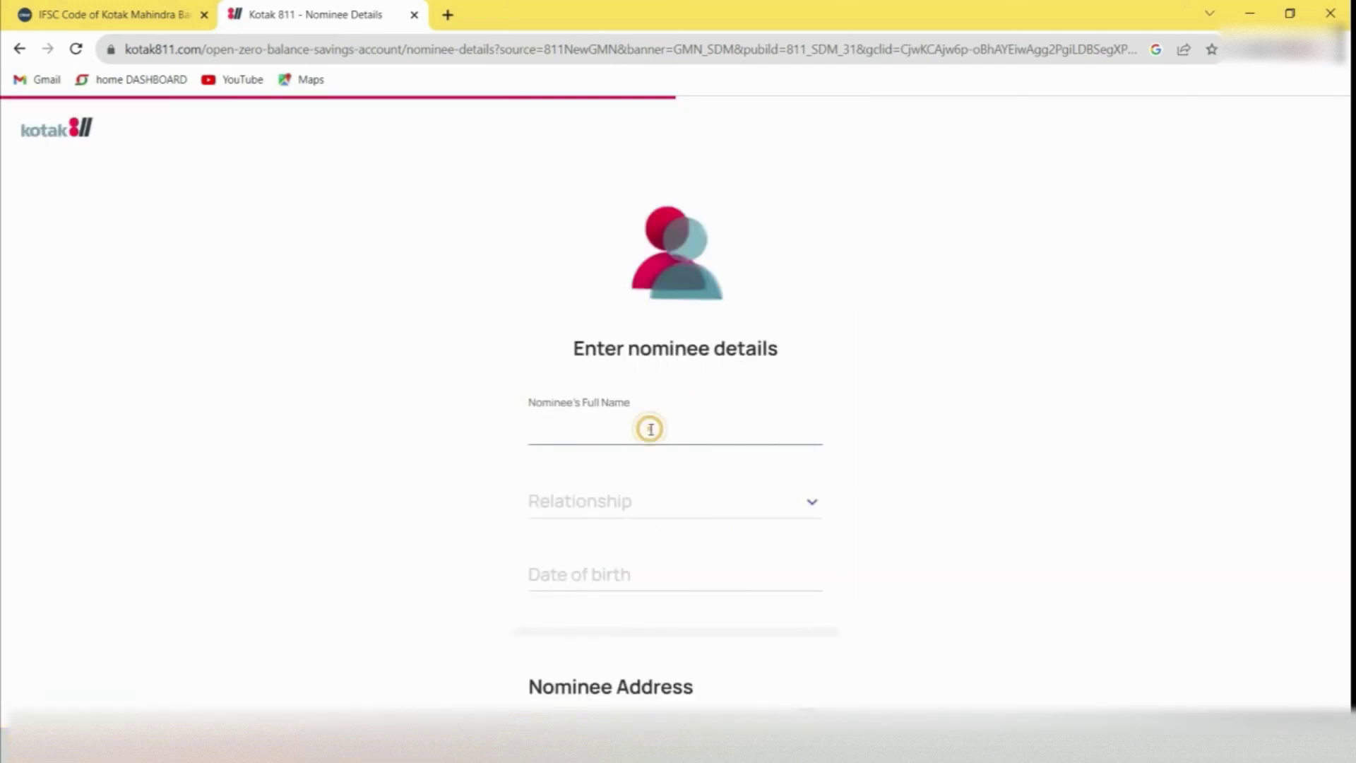
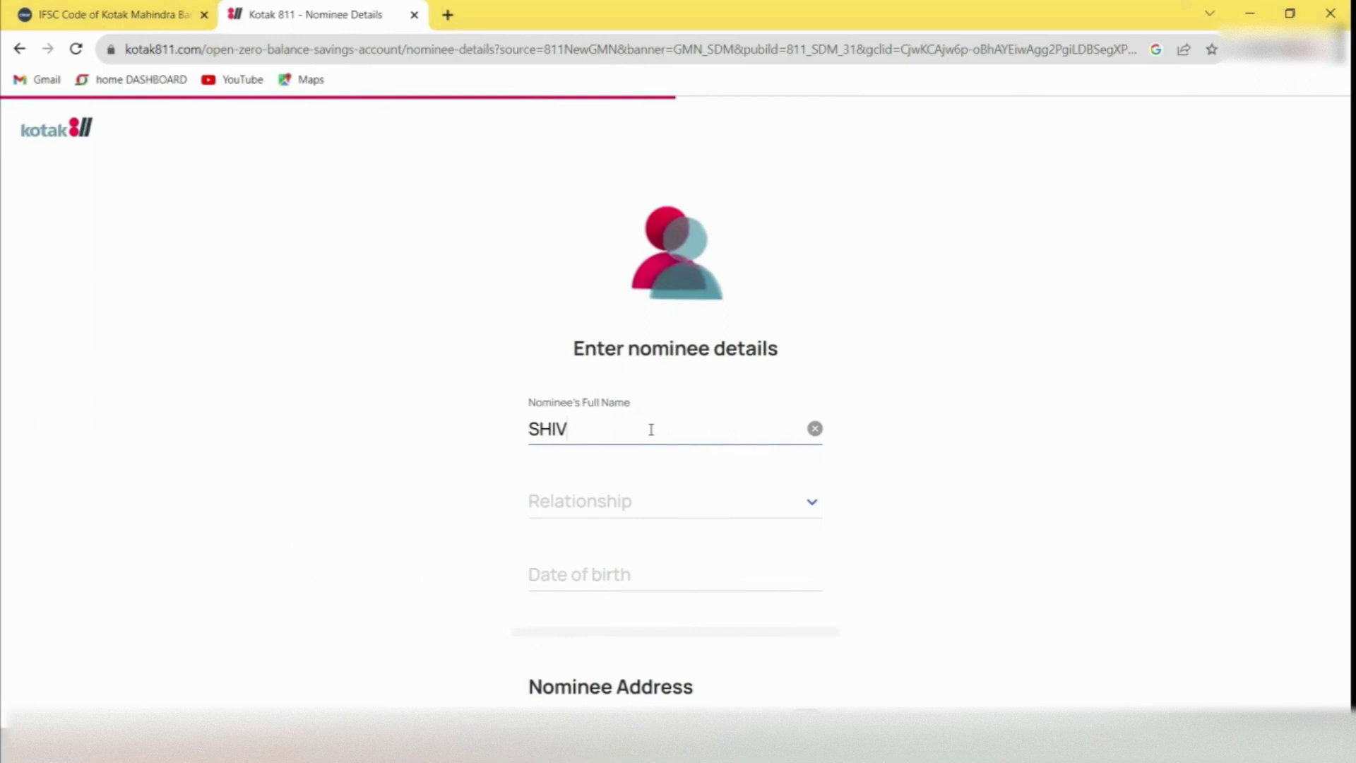
{"action": "left_click", "coordinate": [621, 503]}
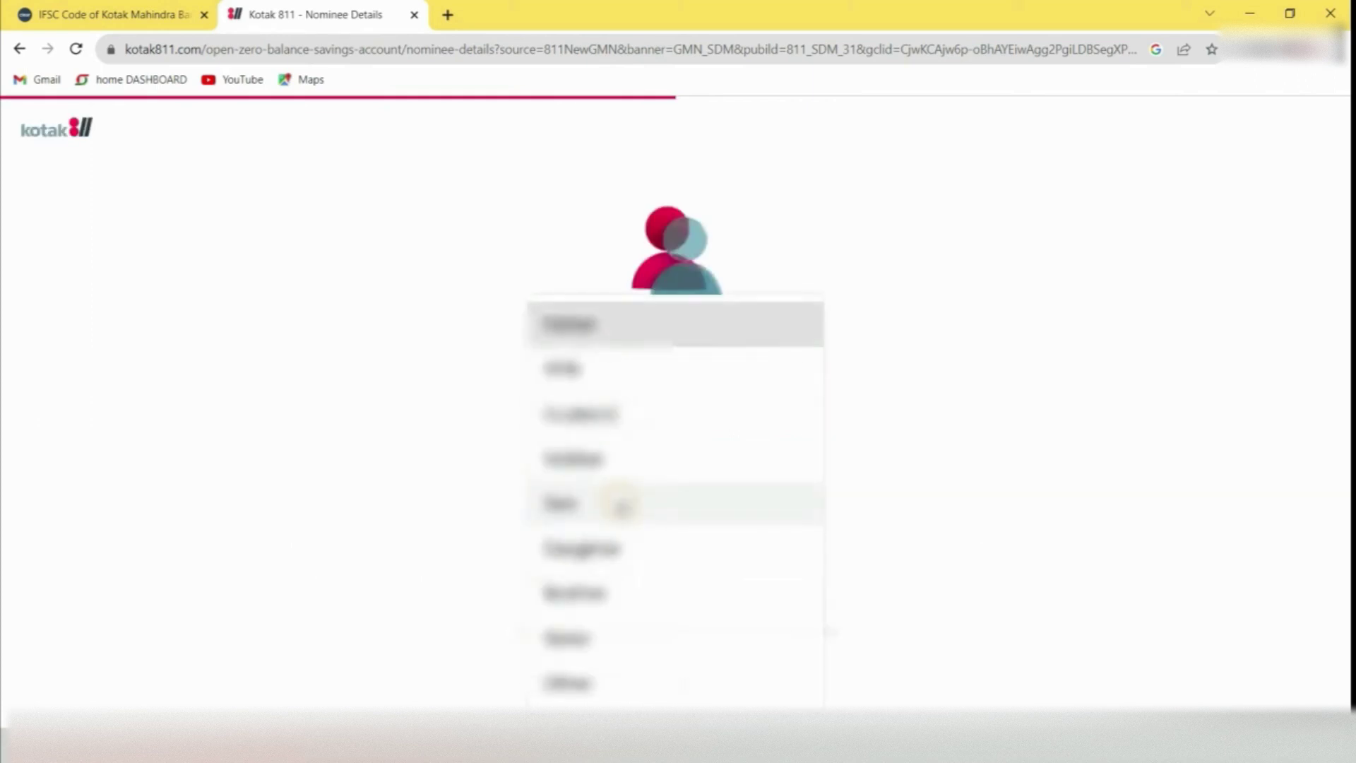
{"action": "left_click", "coordinate": [618, 501]}
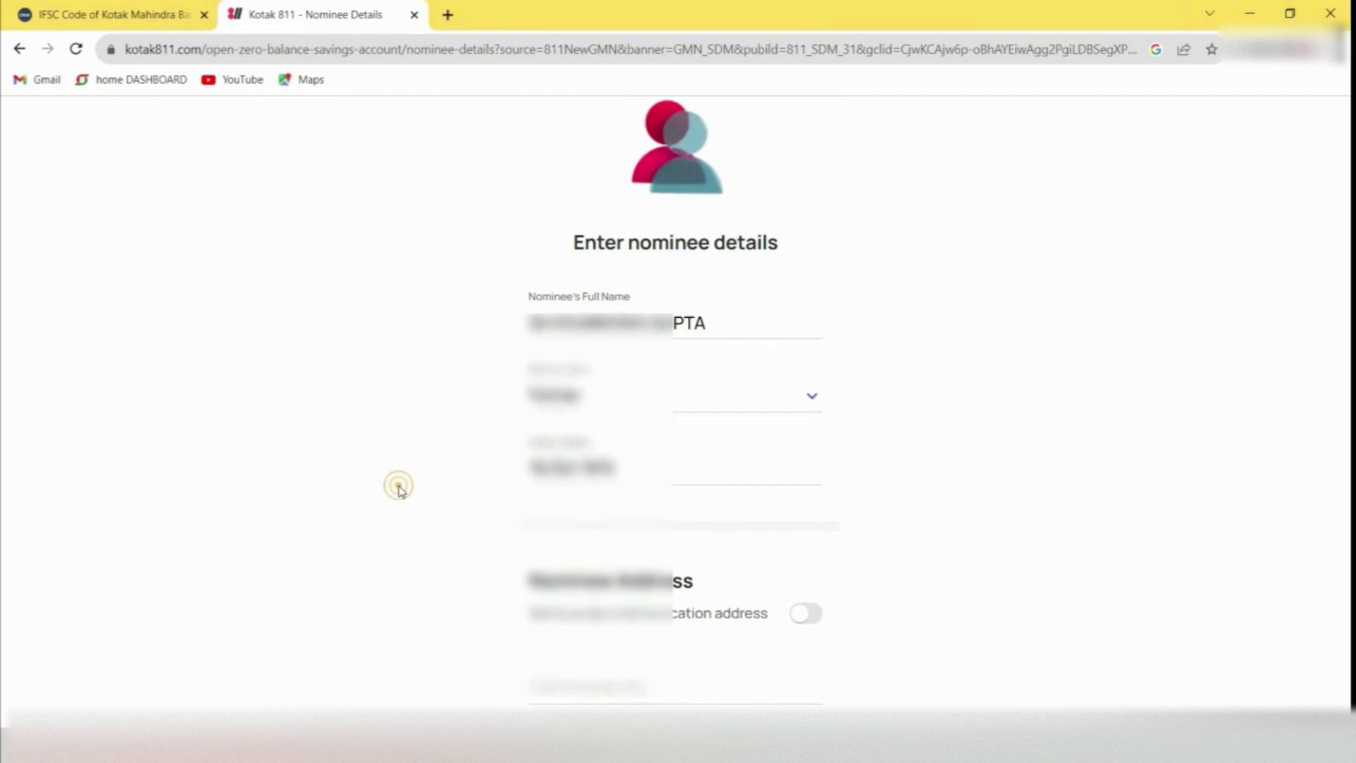
{"action": "scroll", "coordinate": [393, 484], "scroll_direction": "down", "scroll_amount": 3}
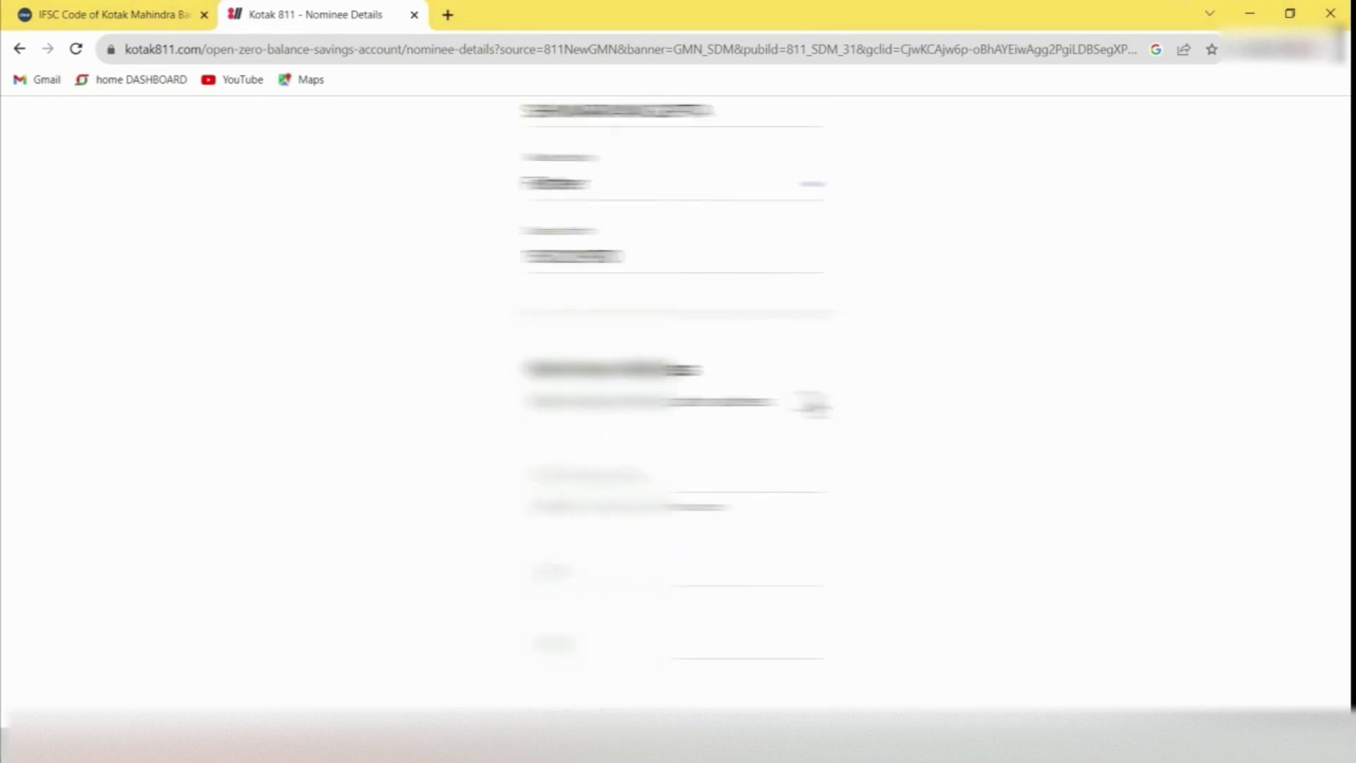
{"action": "left_click", "coordinate": [814, 405]}
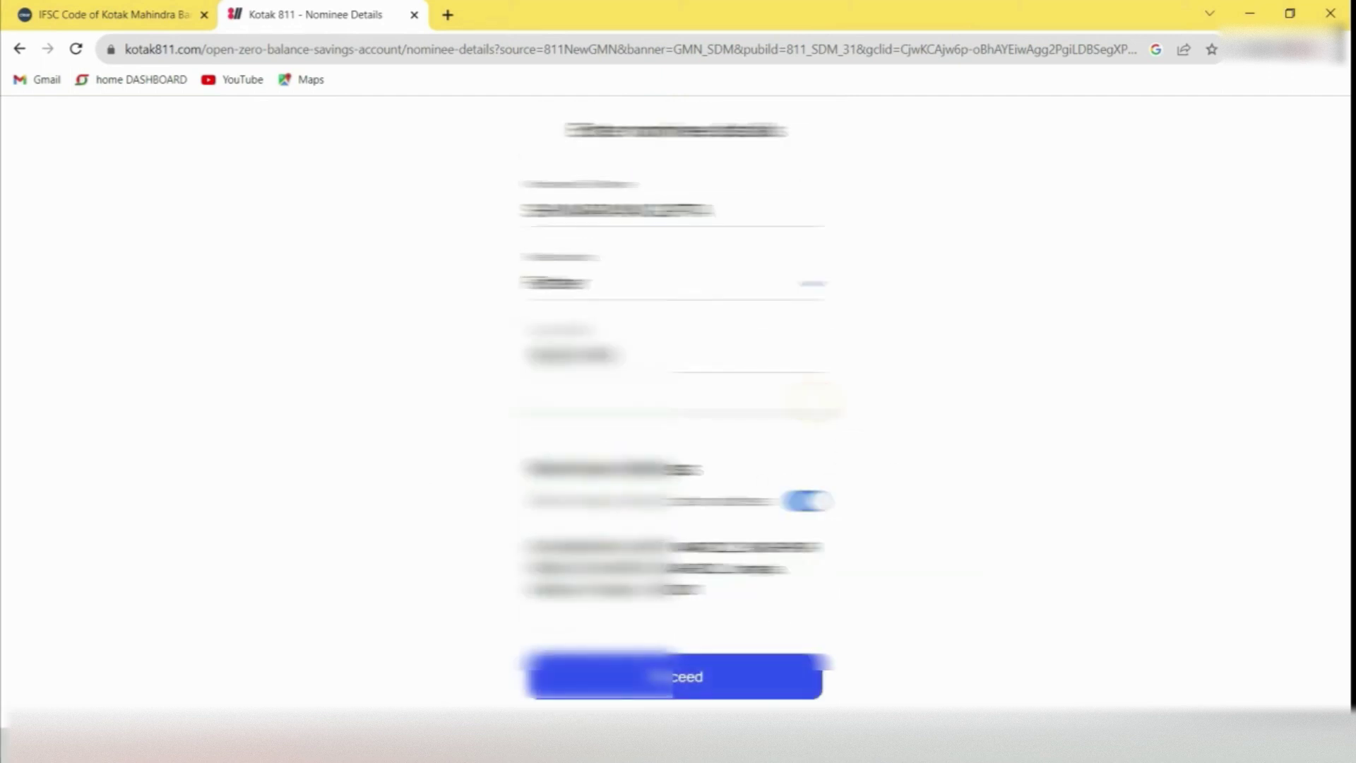
{"action": "left_click", "coordinate": [707, 678]}
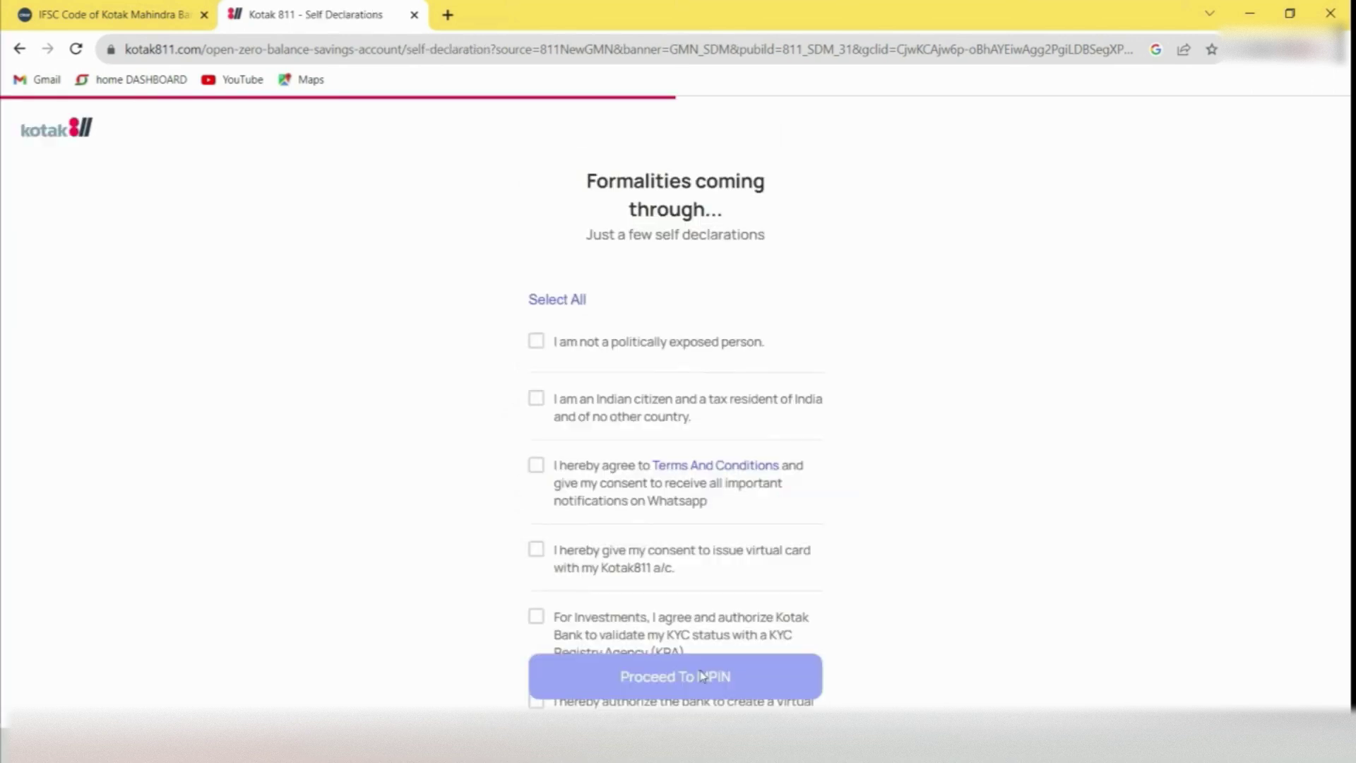
Accept all self declarations, then set and confirm a six-digit MPIN
{"action": "left_click", "coordinate": [573, 297]}
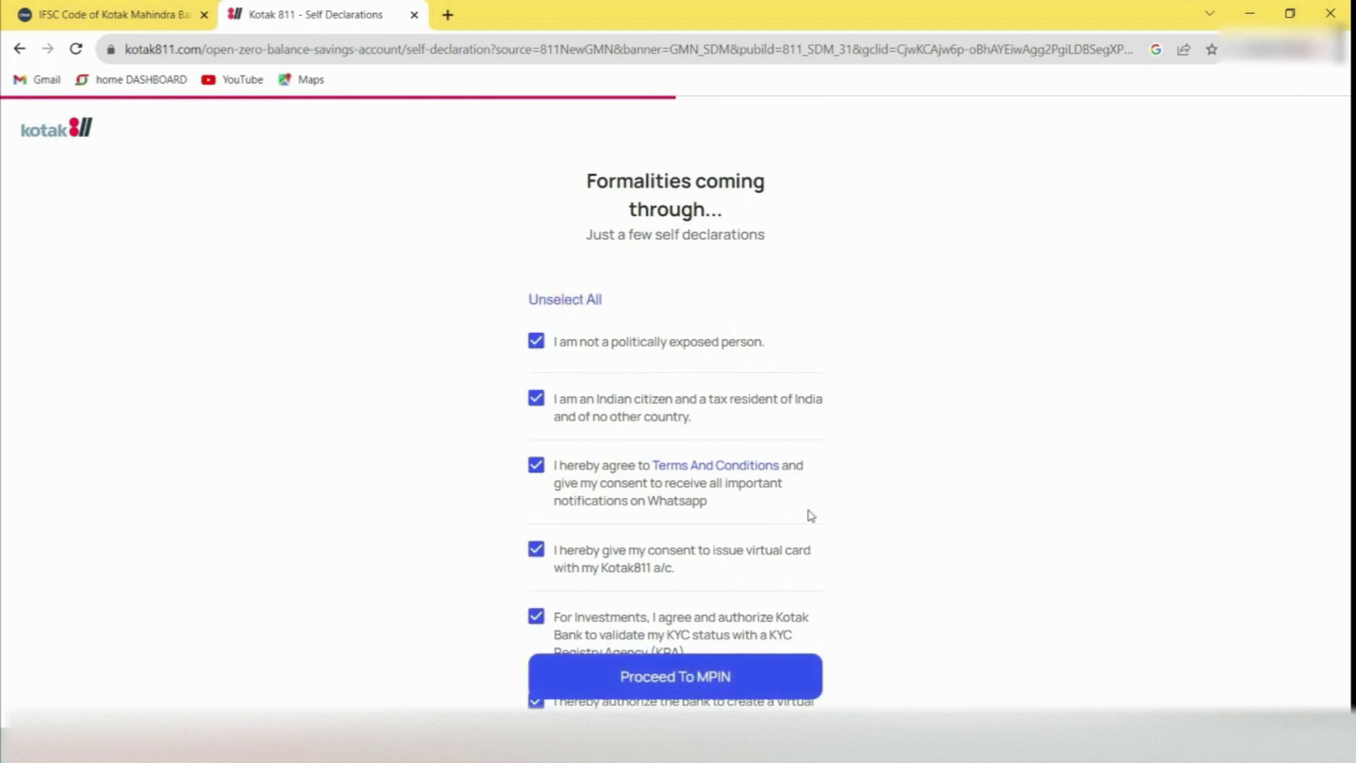
{"action": "left_click", "coordinate": [711, 677]}
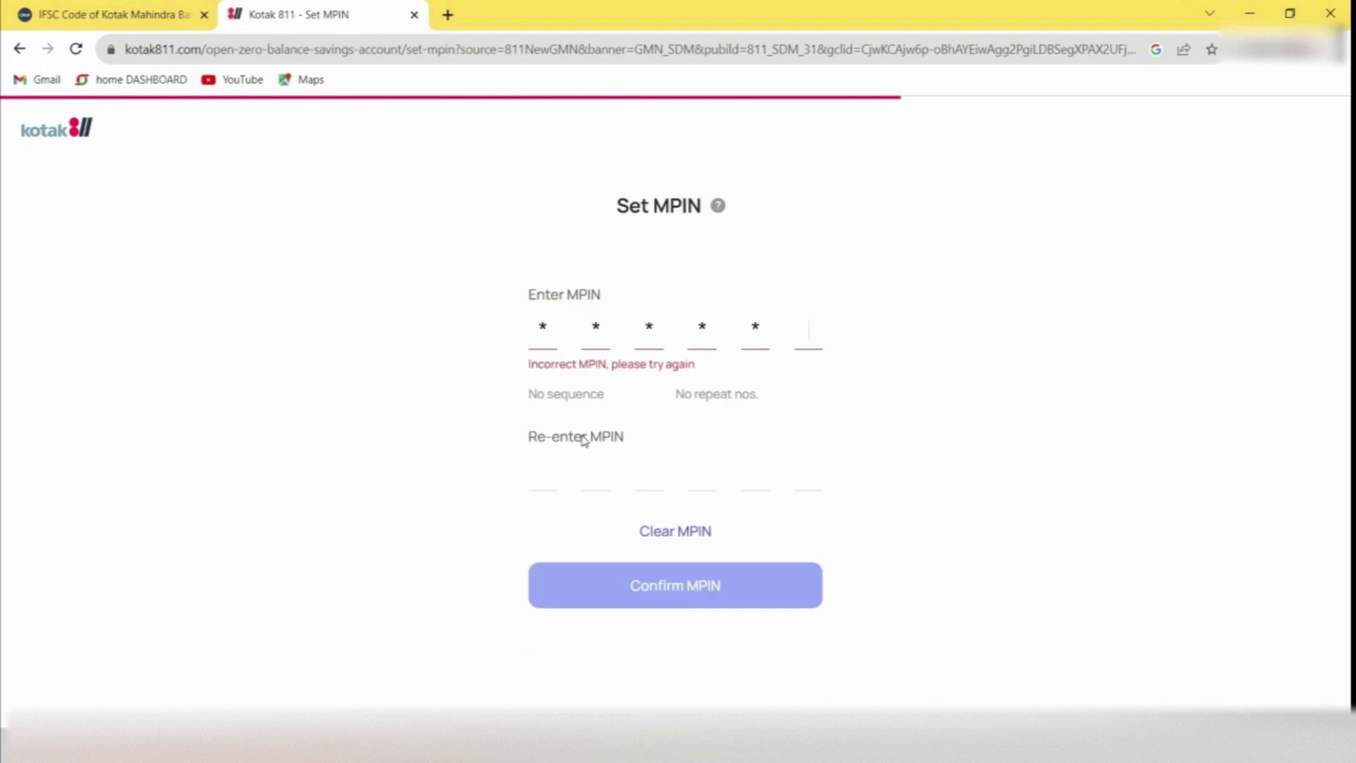
{"action": "type", "text": "*"}
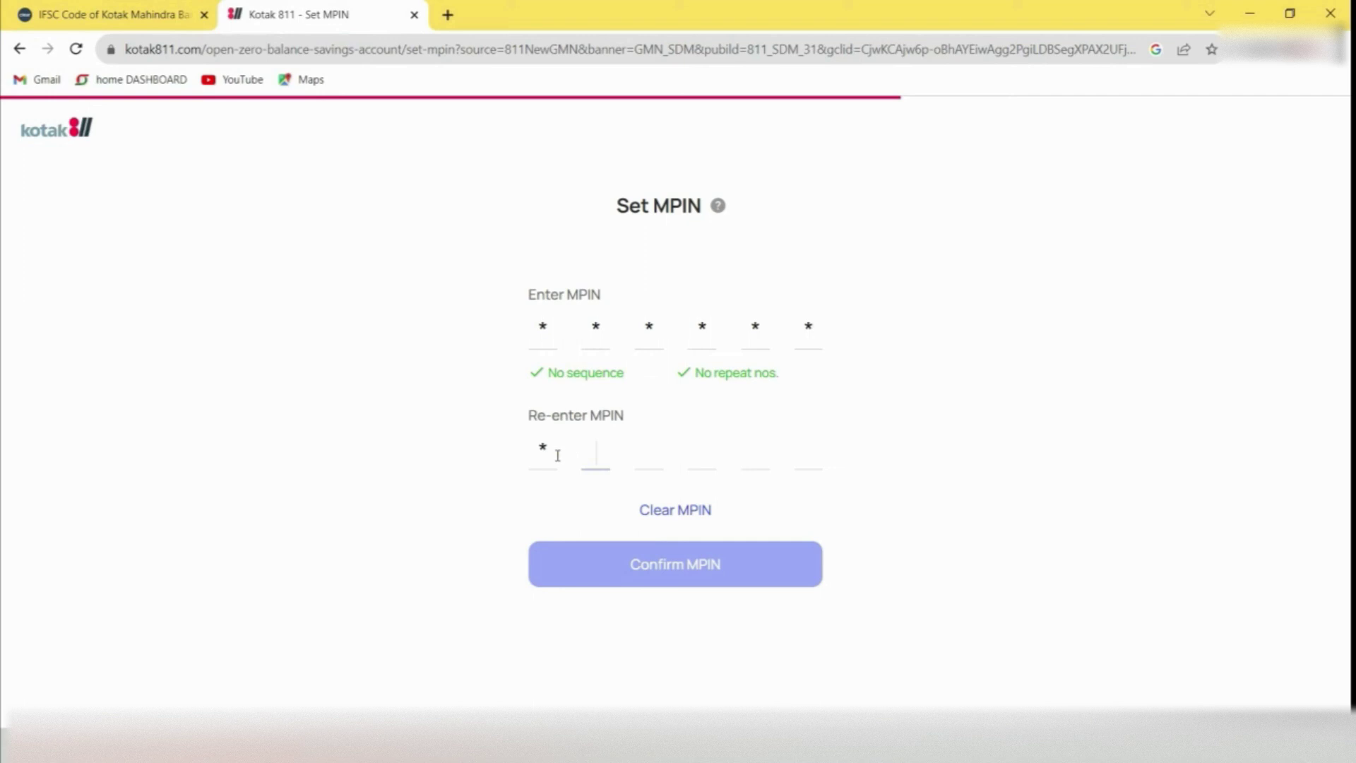
{"action": "type", "text": "*****"}
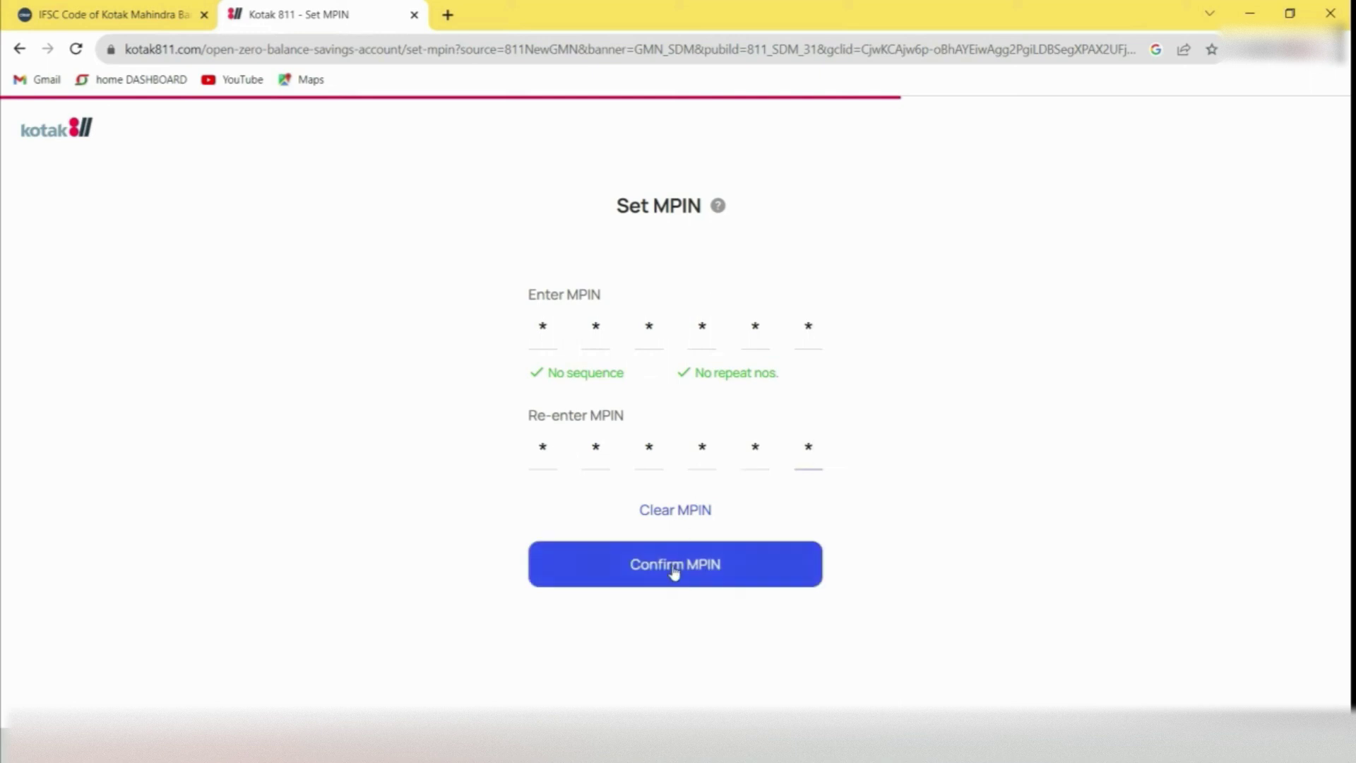
{"action": "left_click", "coordinate": [675, 578]}
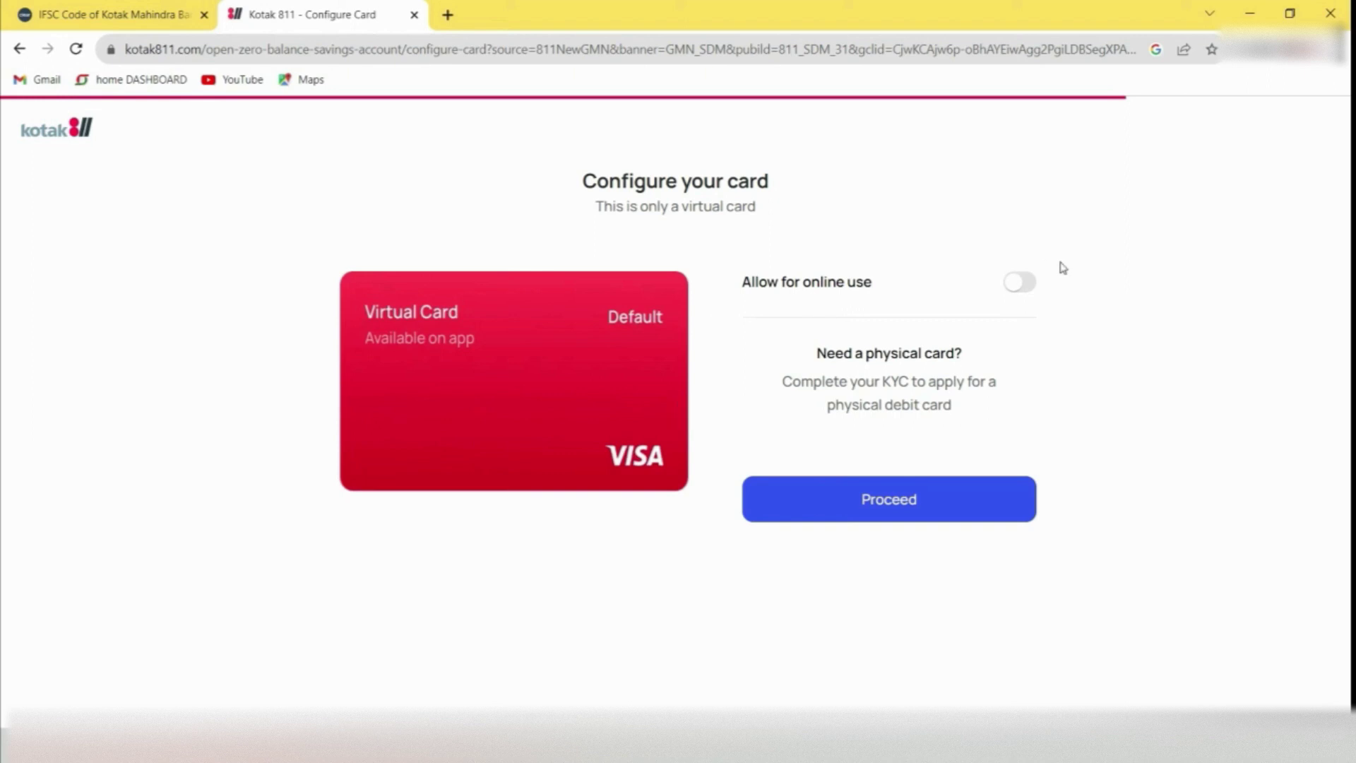
Enable the virtual card for online use, confirm it, and skip the fraud-protection offer
{"action": "left_click", "coordinate": [1028, 282]}
{"action": "left_click", "coordinate": [1027, 283]}
{"action": "left_click", "coordinate": [939, 496]}
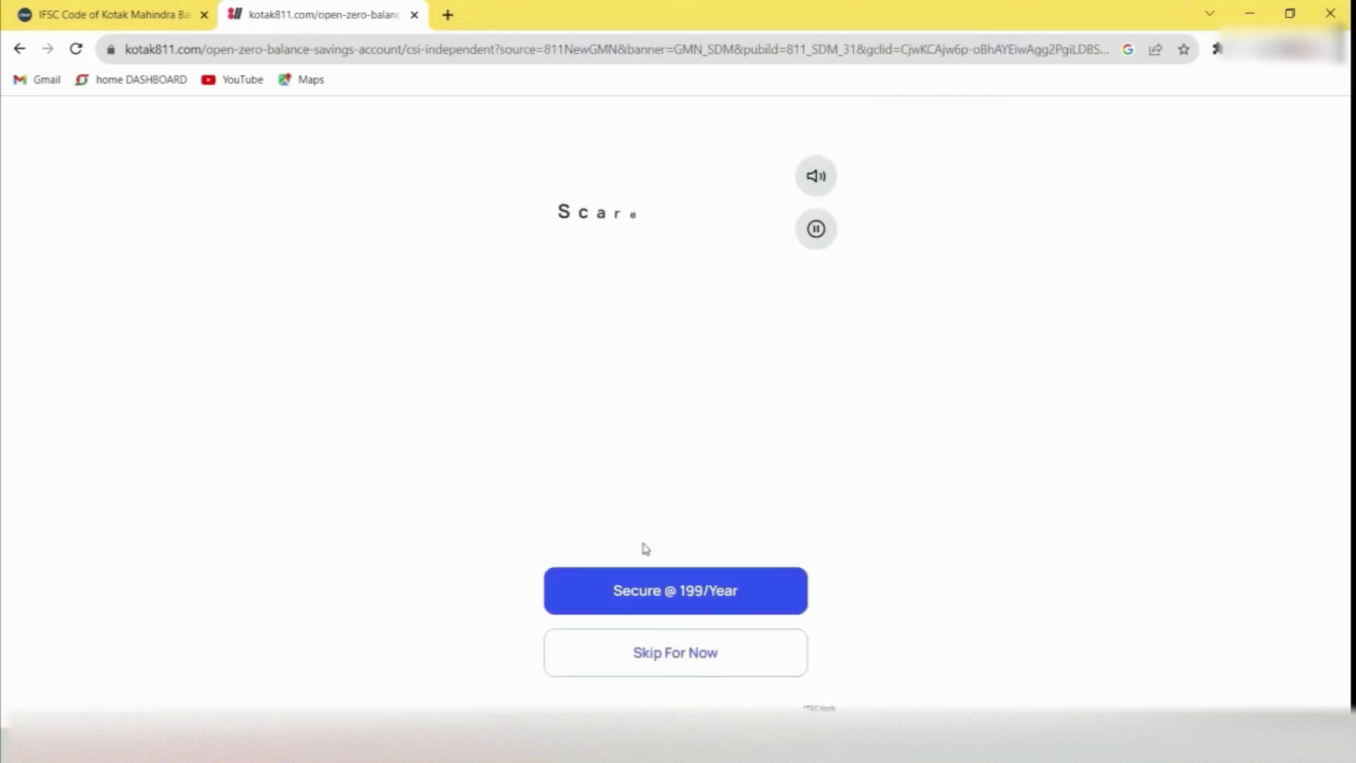
{"action": "left_click", "coordinate": [680, 656]}
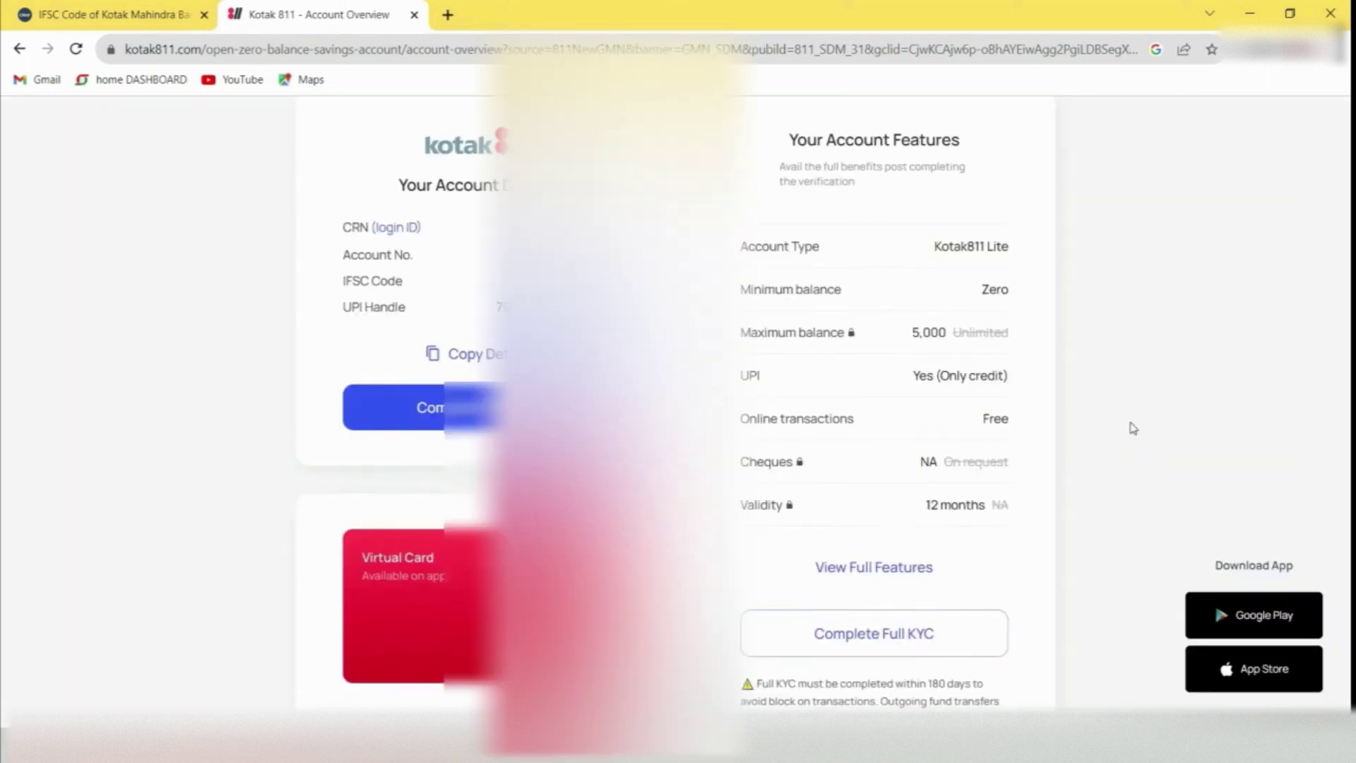
Review the Account Overview page and choose Complete Full KYC
{"action": "scroll", "coordinate": [1134, 428], "scroll_direction": "down", "scroll_amount": 5}
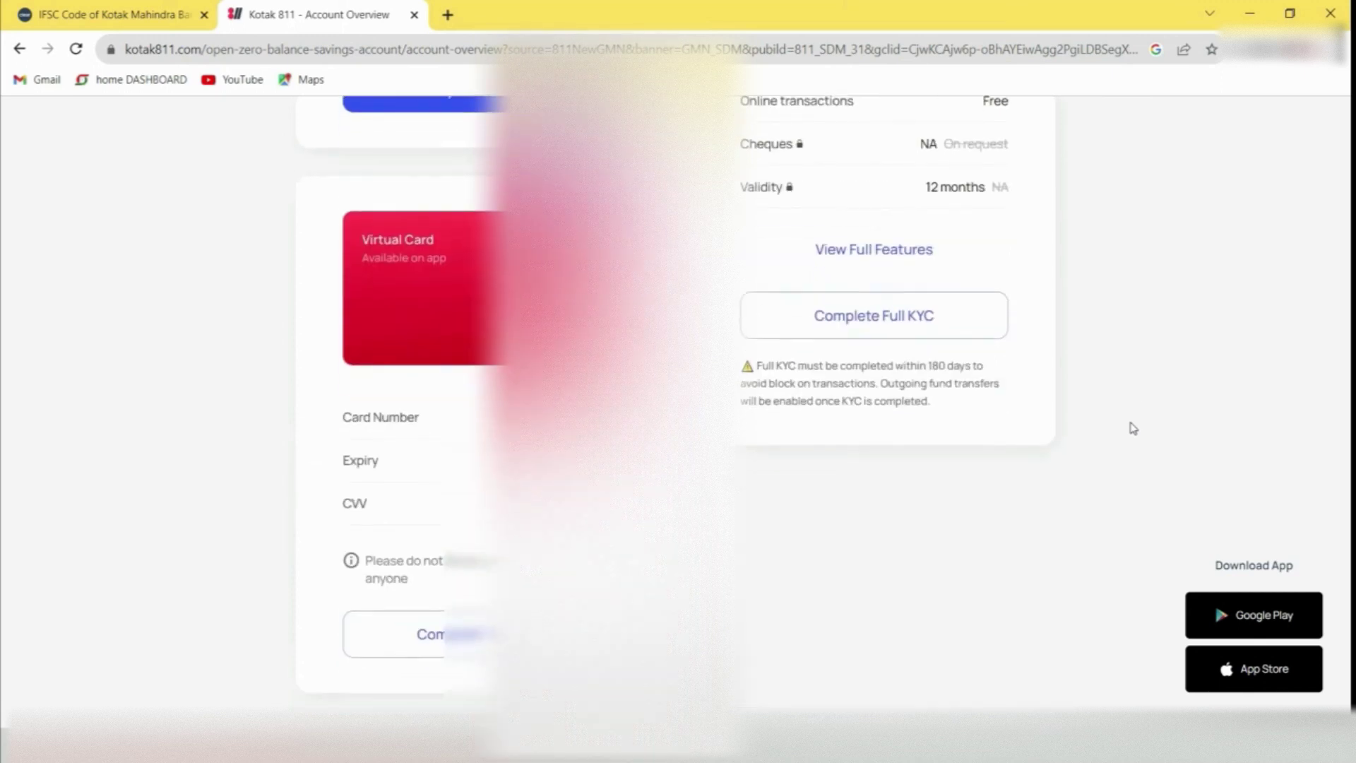
{"action": "scroll", "coordinate": [1133, 428], "scroll_direction": "up", "scroll_amount": 6}
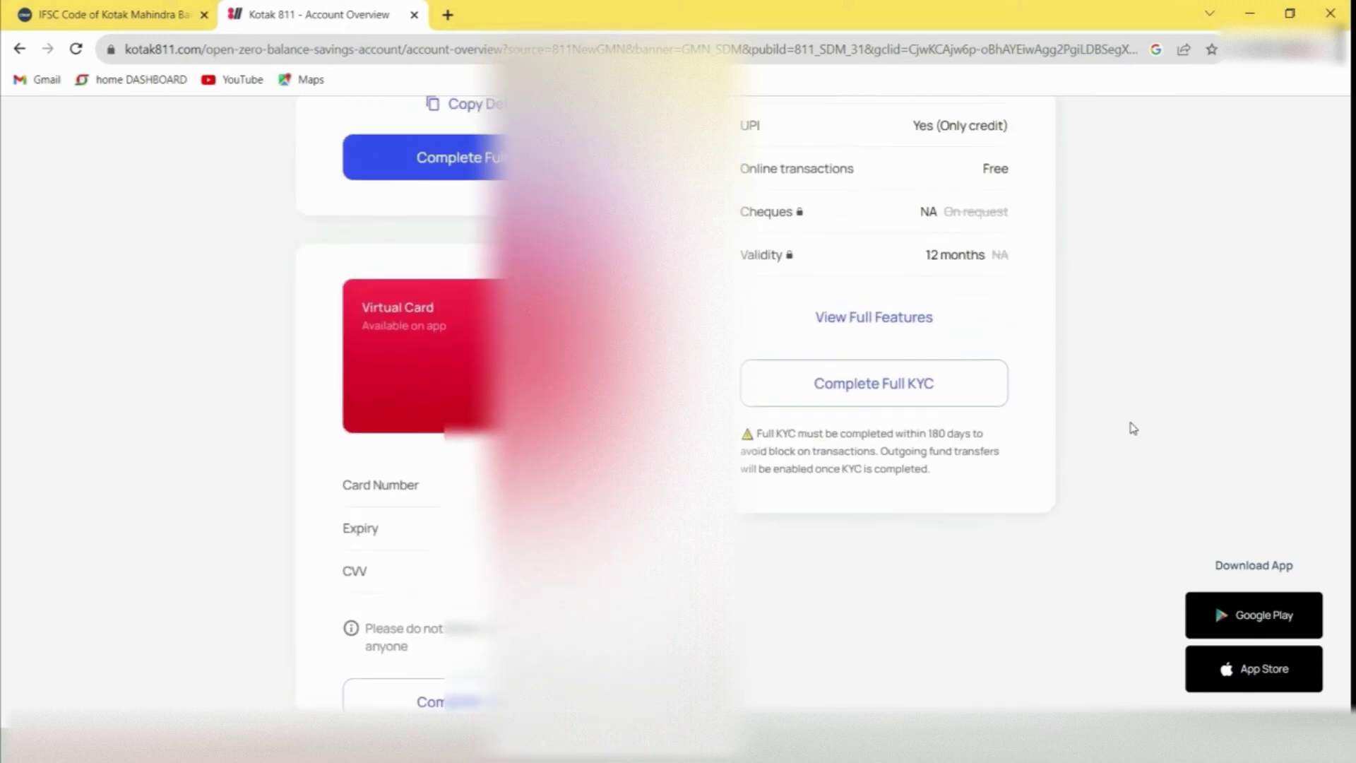
{"action": "scroll", "coordinate": [1133, 428], "scroll_direction": "down", "scroll_amount": 6}
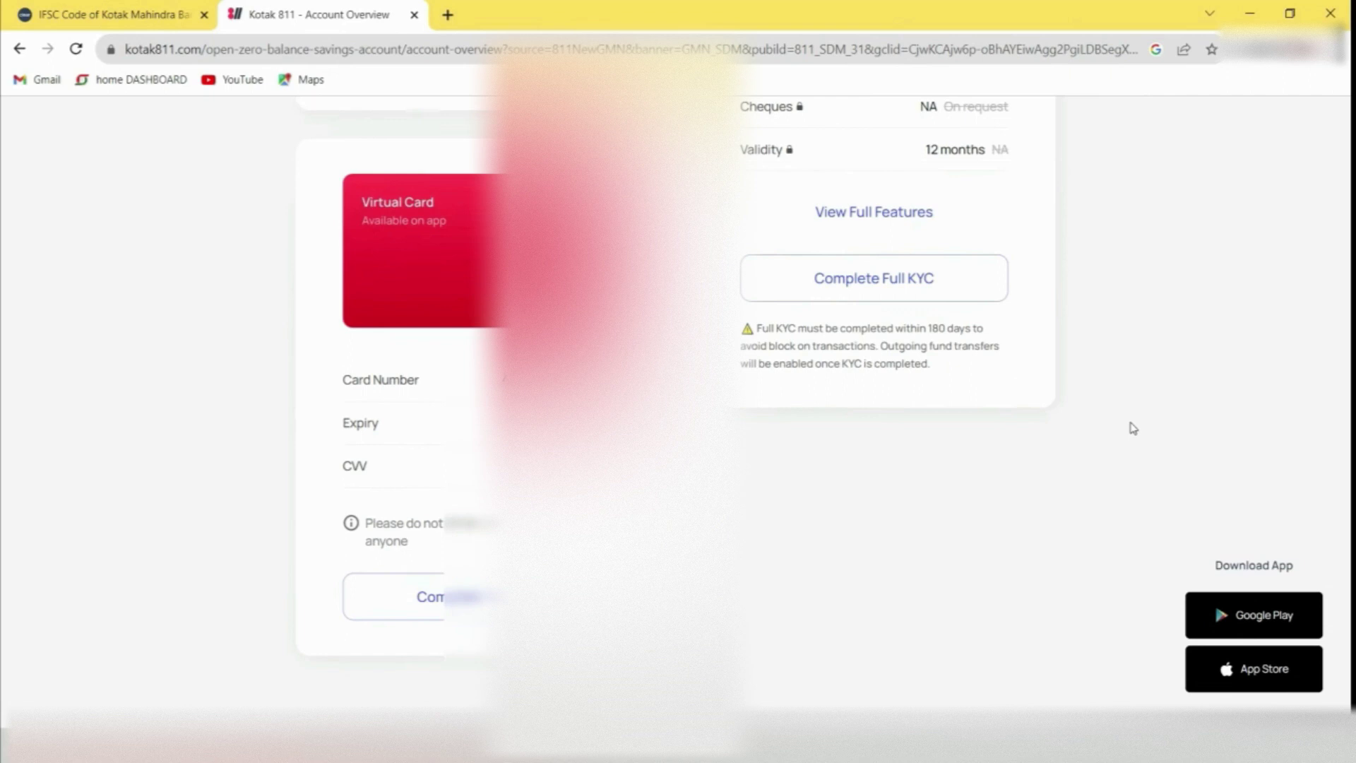
{"action": "scroll", "coordinate": [1133, 428], "scroll_direction": "up", "scroll_amount": 6}
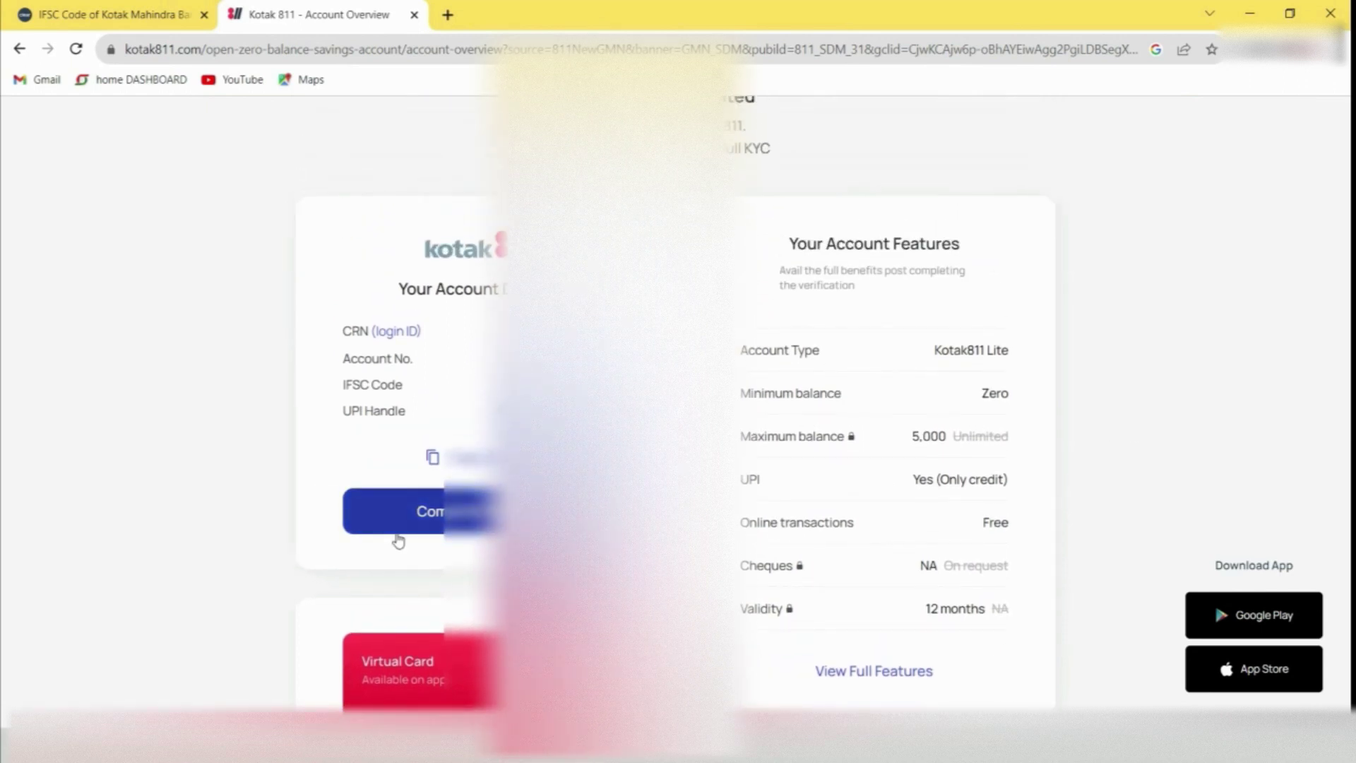
{"action": "left_click", "coordinate": [399, 538]}
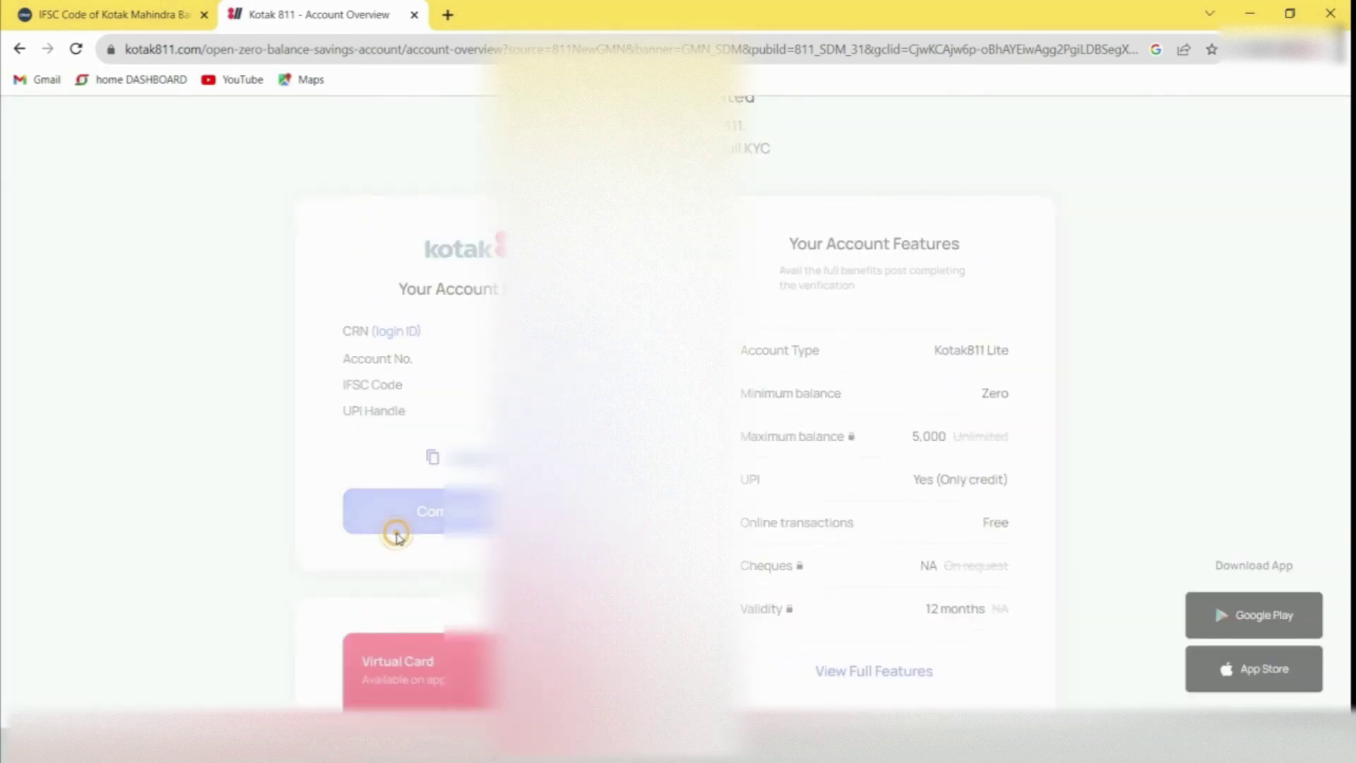
{"action": "scroll", "coordinate": [1130, 423], "scroll_direction": "down", "scroll_amount": 6}
{"action": "scroll", "coordinate": [1133, 428], "scroll_direction": "up", "scroll_amount": 2}
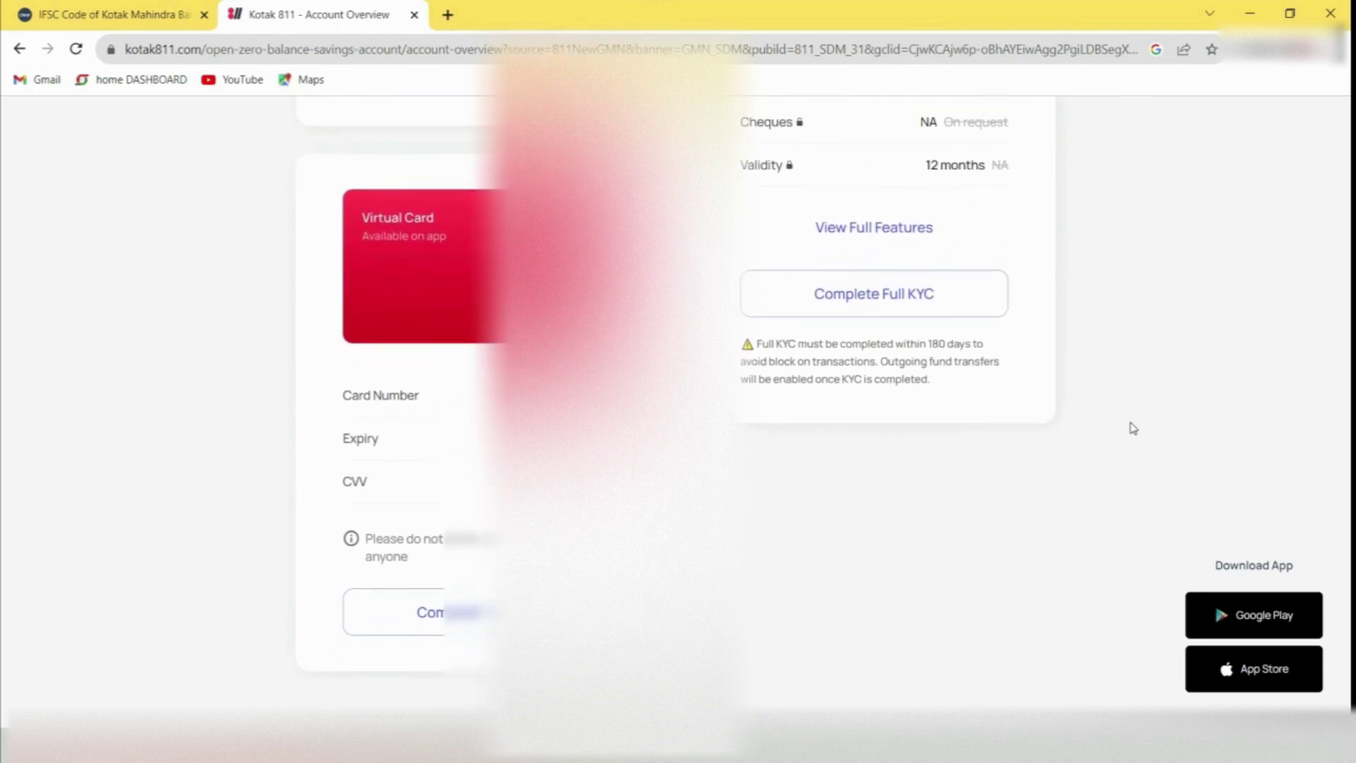
{"action": "scroll", "coordinate": [1134, 428], "scroll_direction": "up", "scroll_amount": 5}
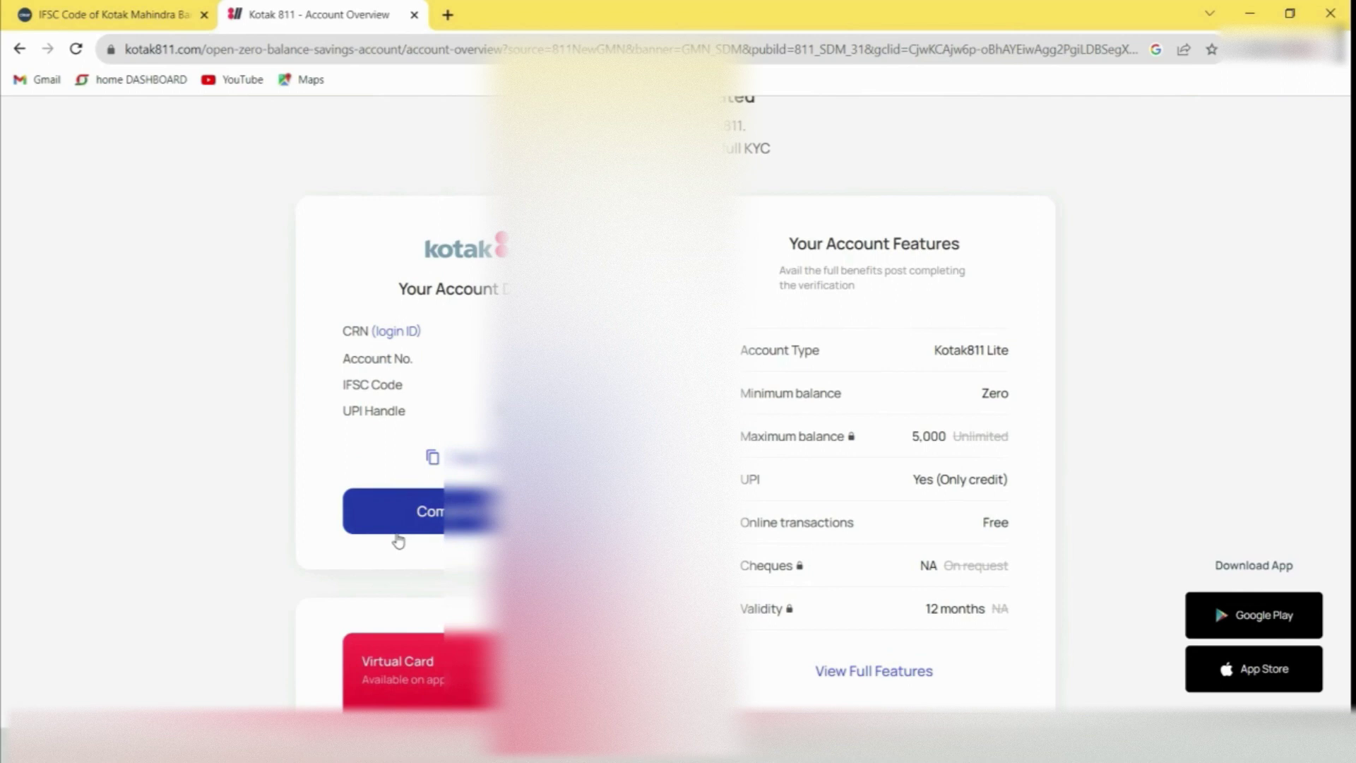
{"action": "left_click", "coordinate": [398, 540]}
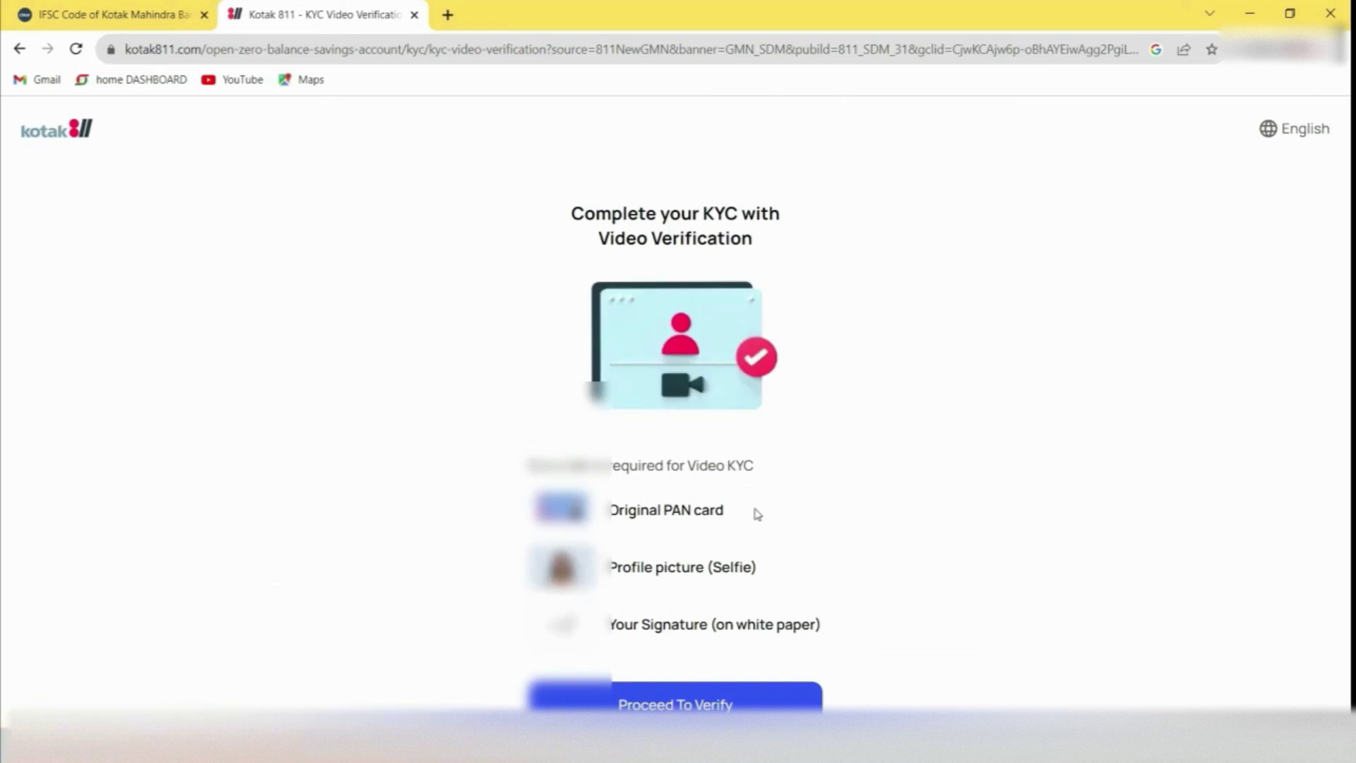
Proceed to video KYC verification, then opt to schedule an in-person visit instead
{"action": "left_click", "coordinate": [803, 568]}
{"action": "scroll", "coordinate": [804, 572], "scroll_direction": "down", "scroll_amount": 1}
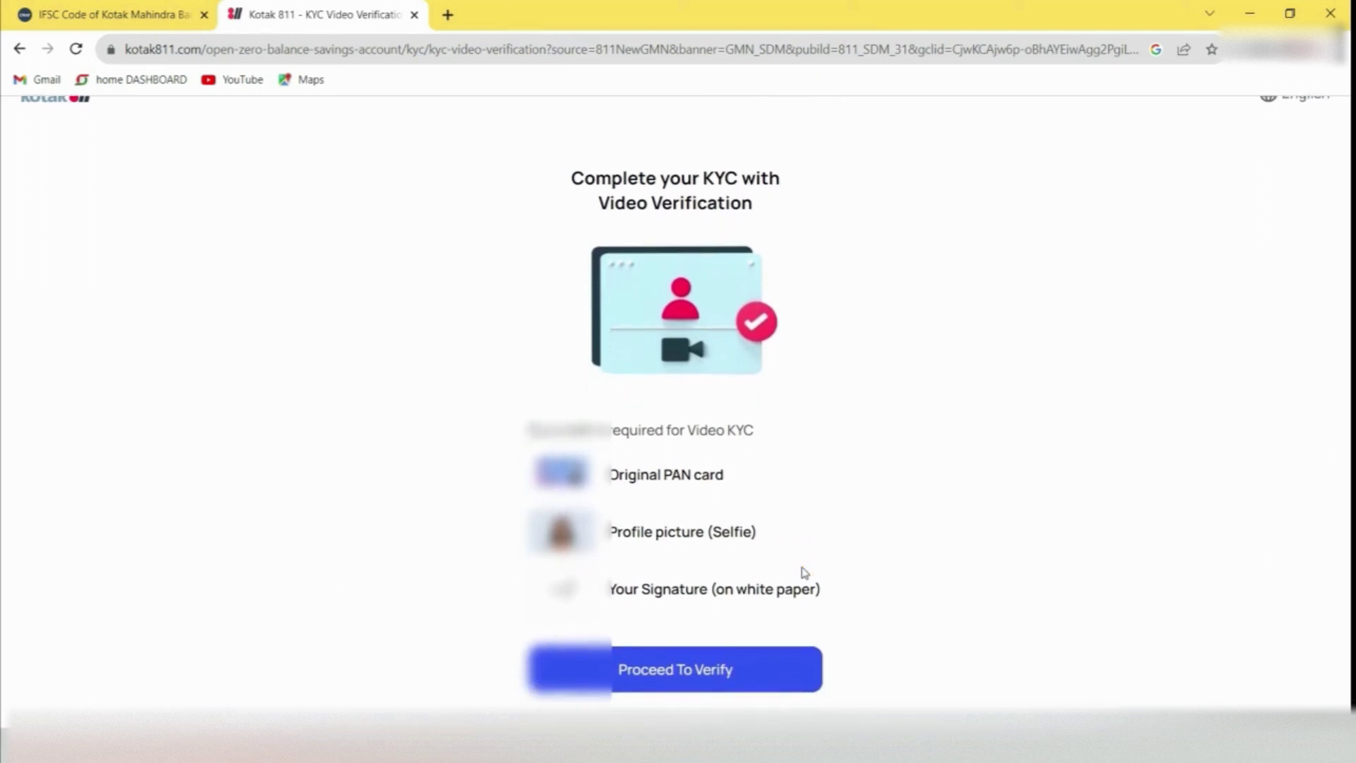
{"action": "left_click", "coordinate": [664, 656]}
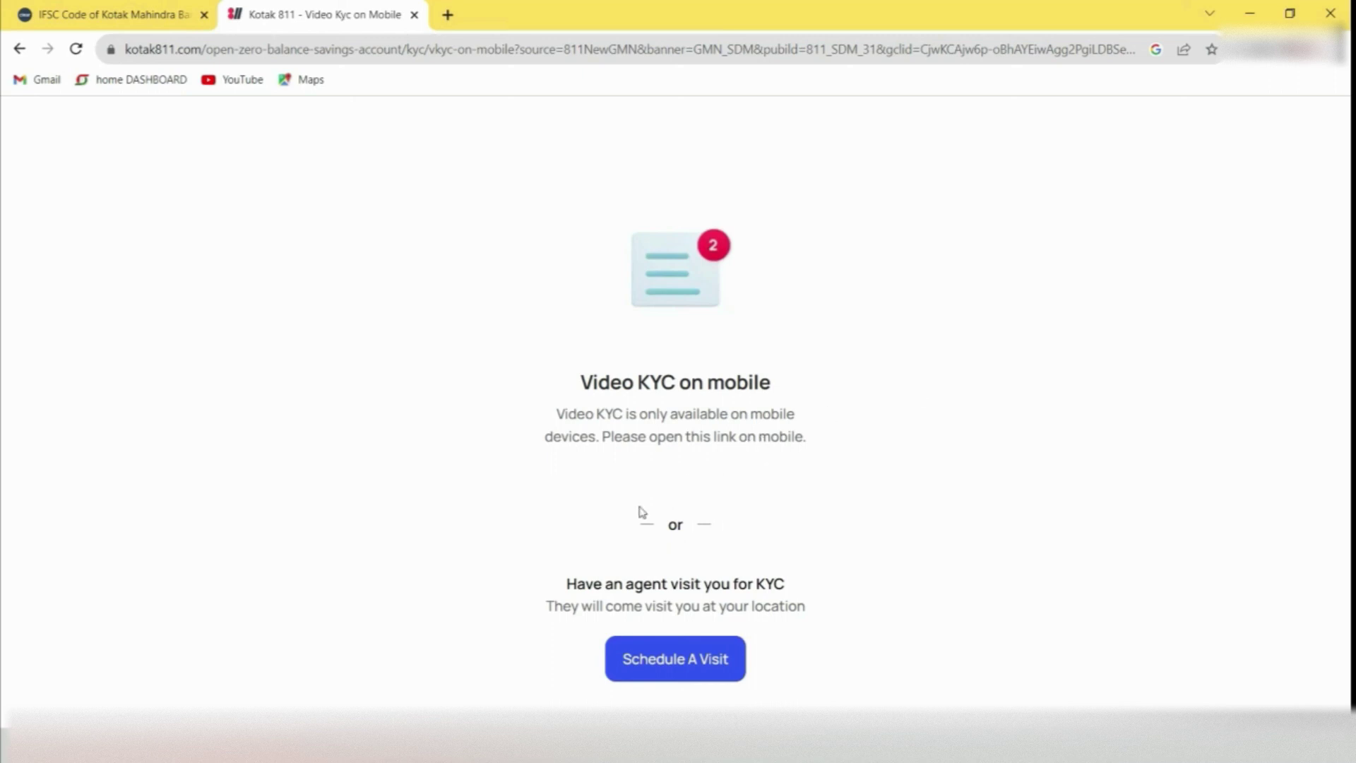
{"action": "left_click", "coordinate": [688, 662]}
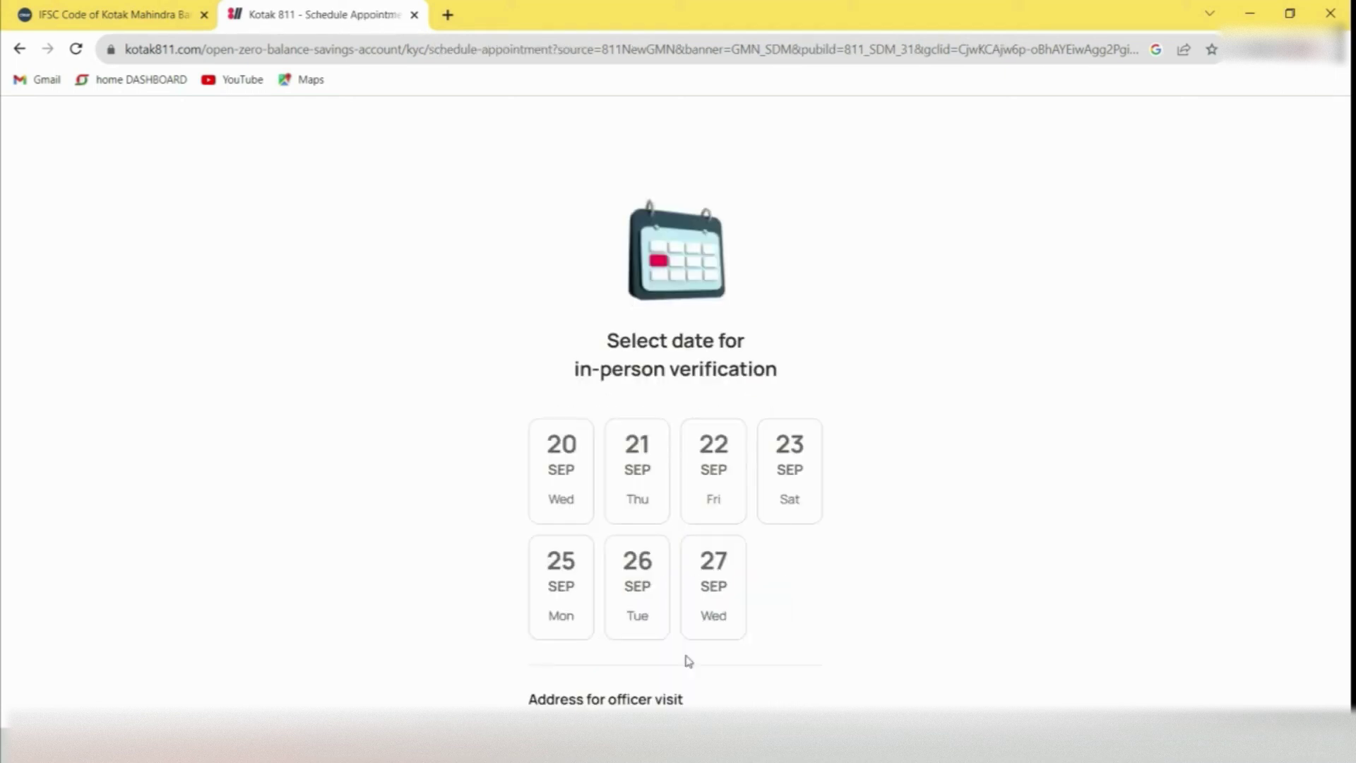